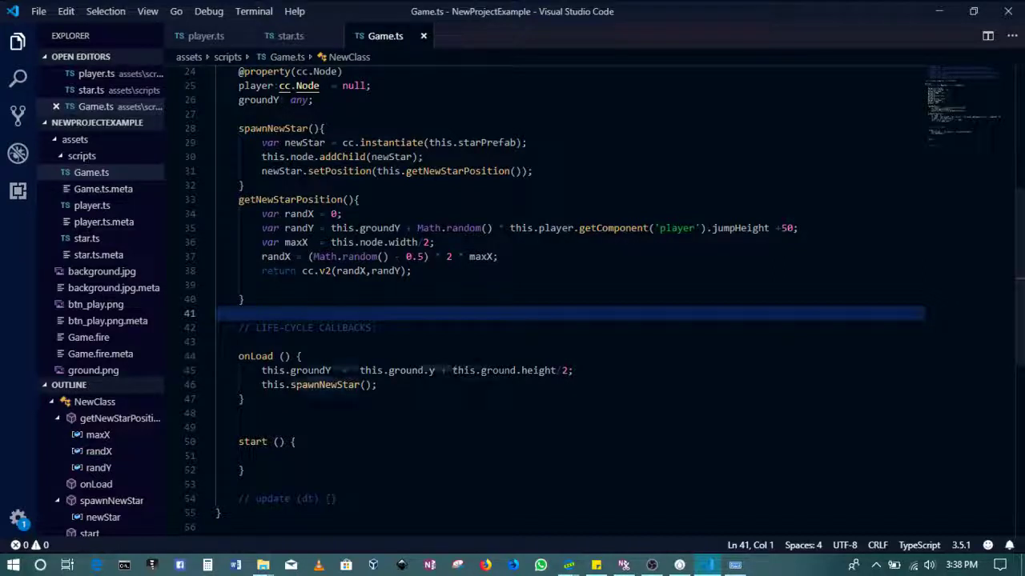
Review the script's onLoad statements and its star spawning and positioning functions
left_click_drag(238, 370, 376, 385)
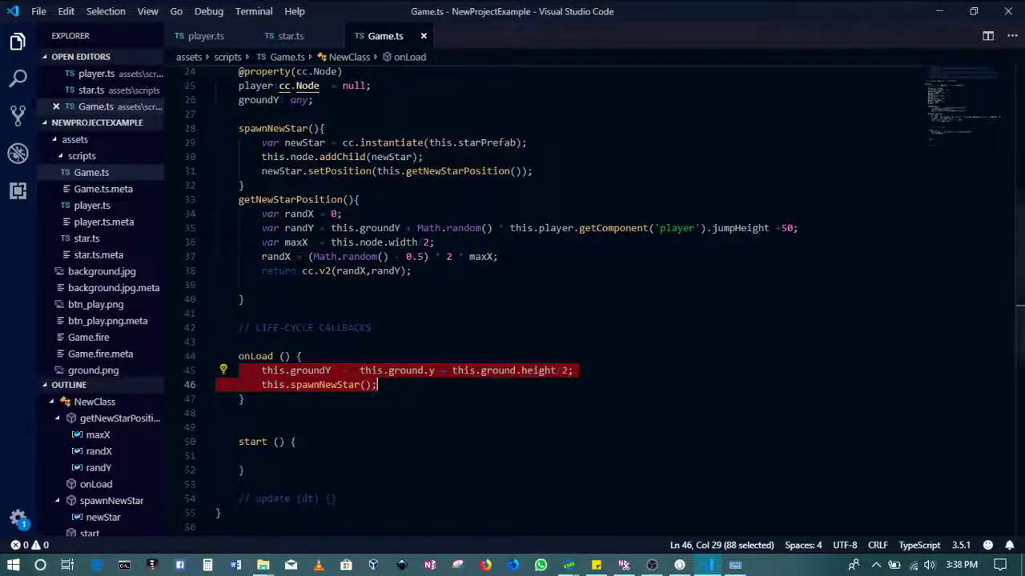
left_click_drag(218, 115, 337, 328)
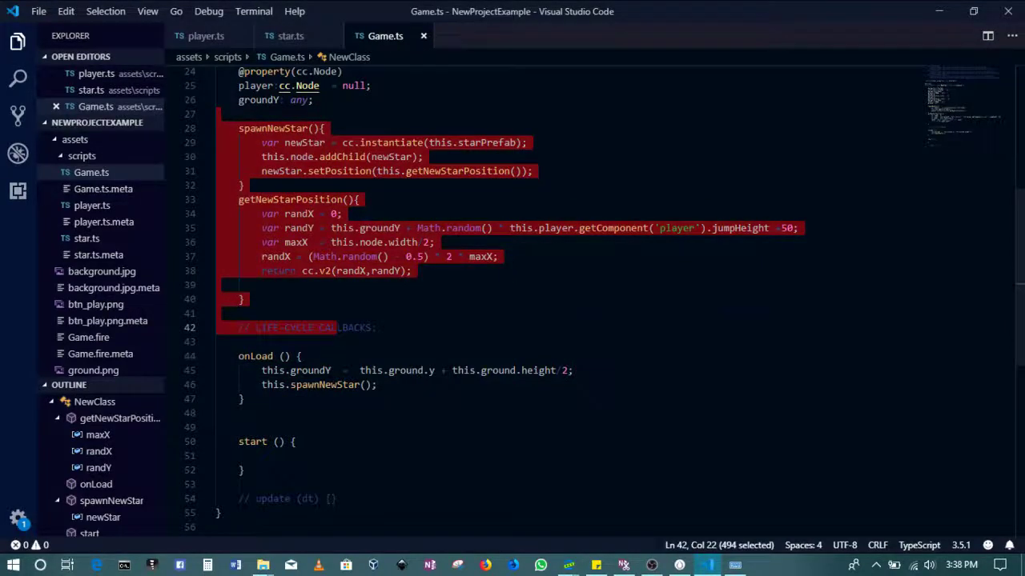
left_click(243, 299)
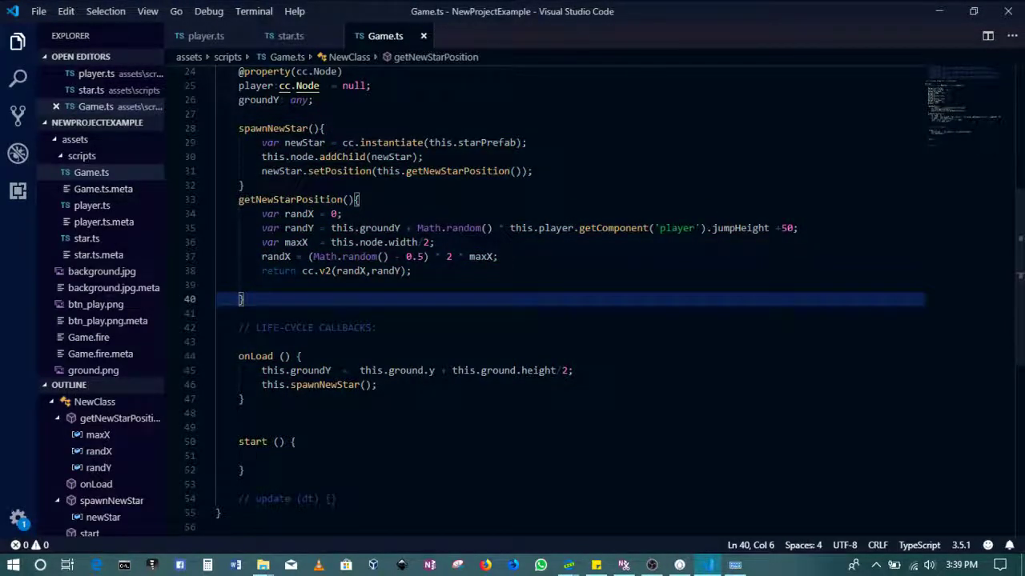
Back in Cocos Creator, clear the console, rerun the game in the simulator, then close it
left_click(680, 566)
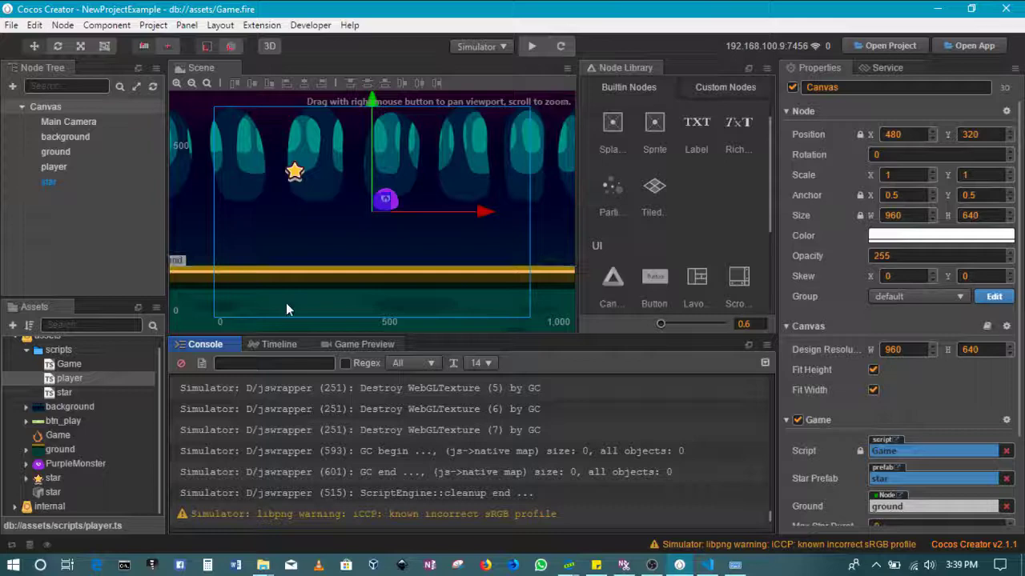
left_click(181, 363)
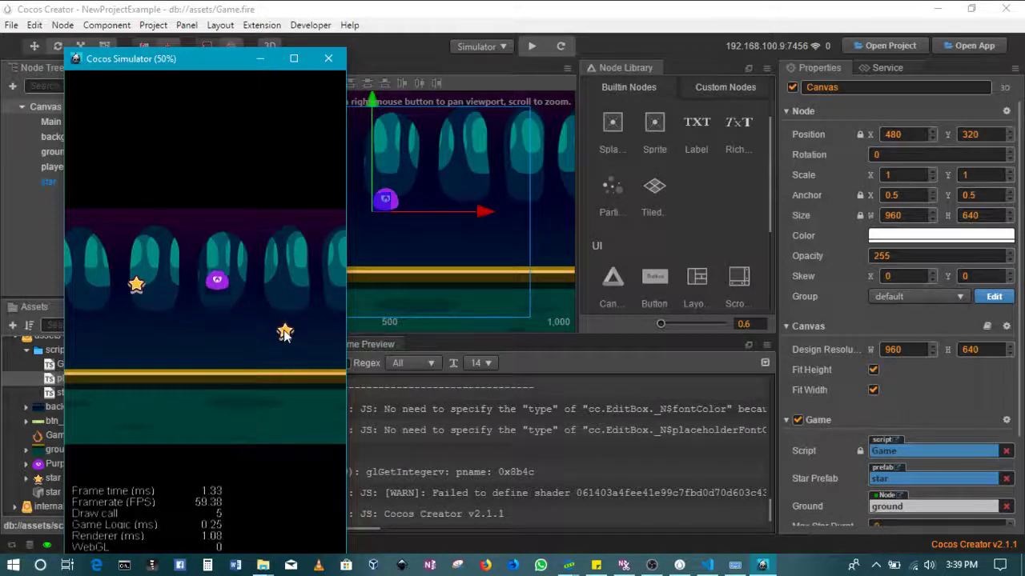
left_click(329, 58)
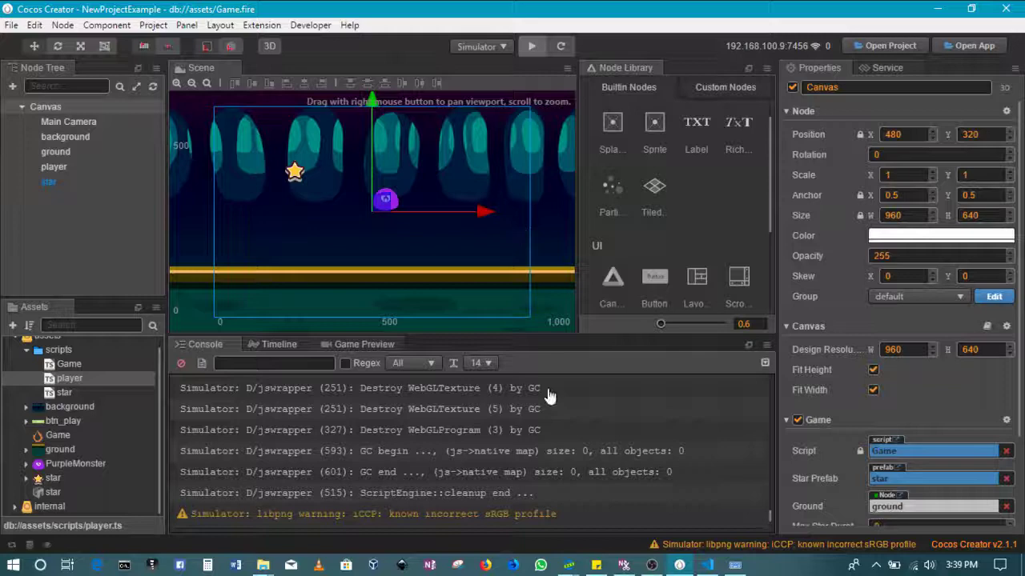
key("ctrl+p")
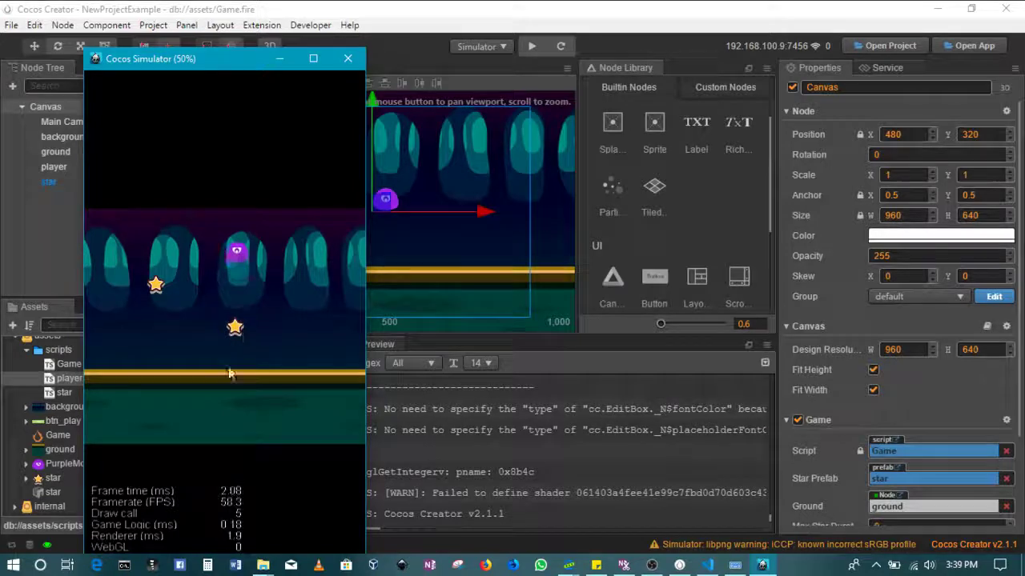
left_click(353, 61)
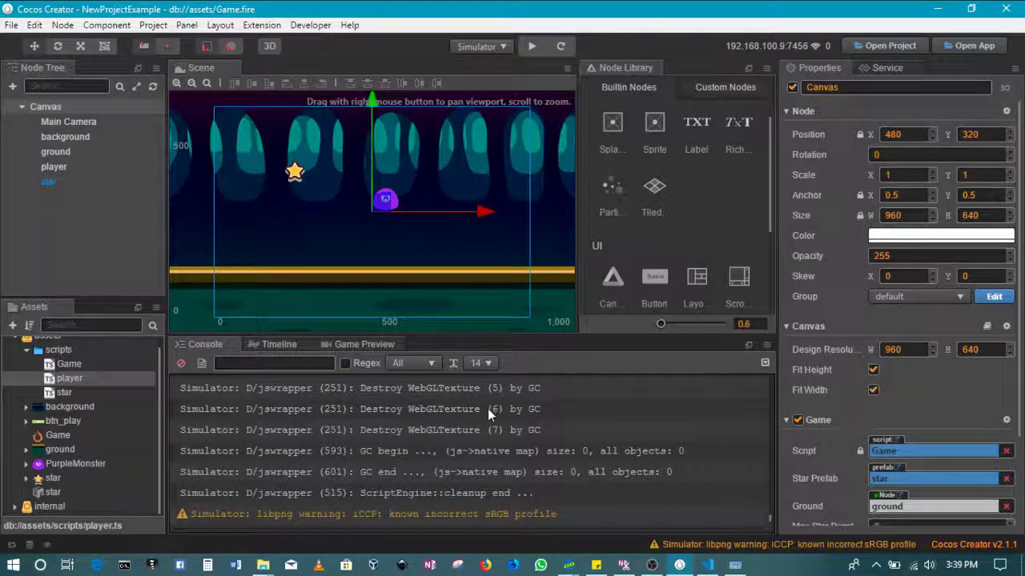
Compare the star and player nodes in the Scene, ending with the star selected
left_click(300, 177)
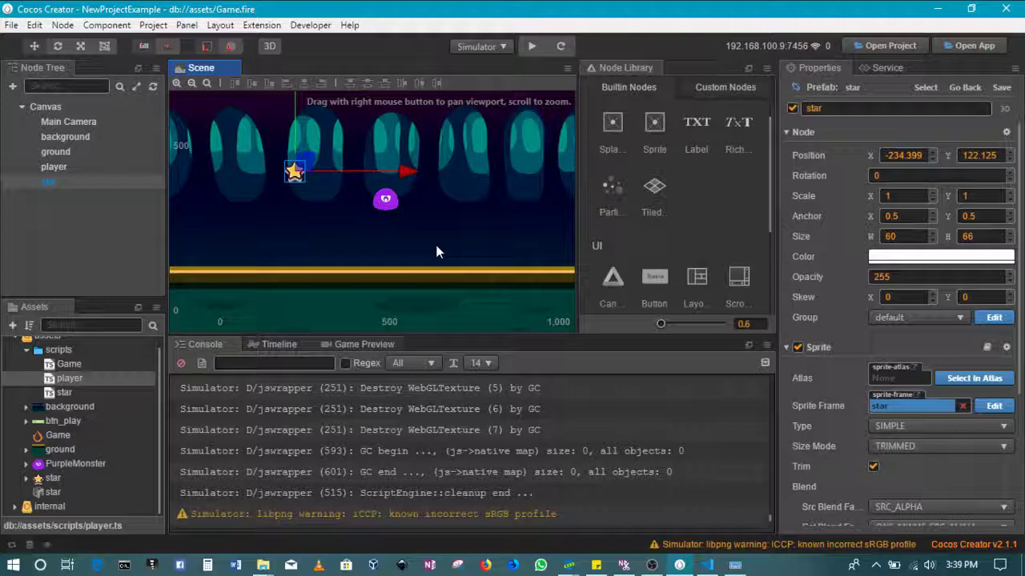
left_click(385, 200)
left_click(295, 171)
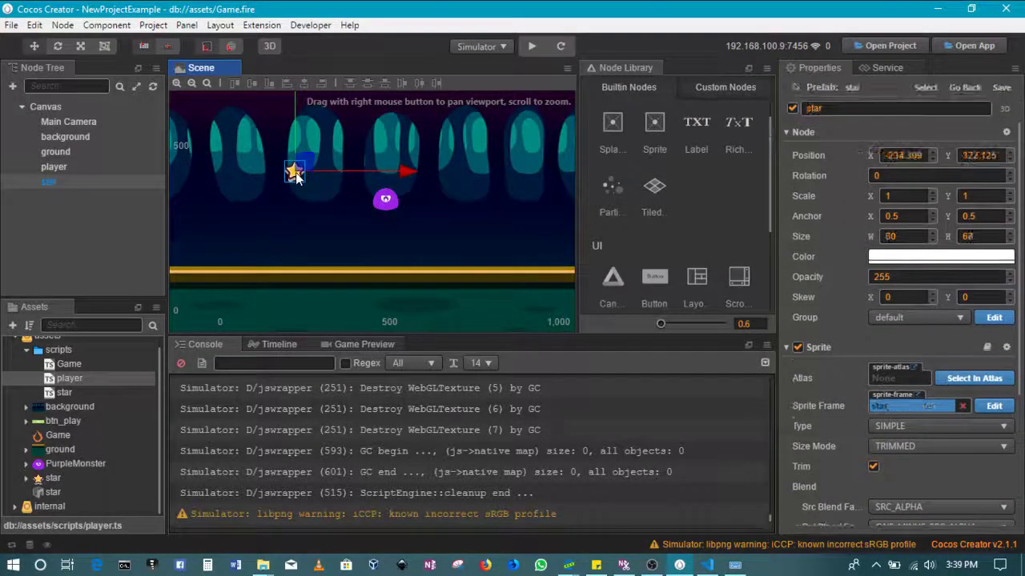
left_click(382, 204)
left_click(295, 175)
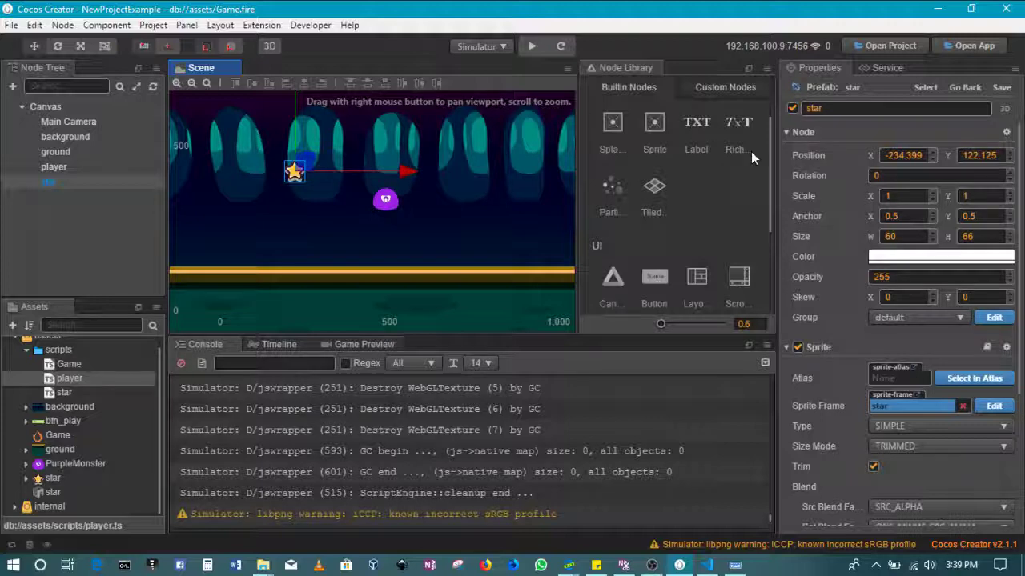
Collapse the star's Node and Sprite sections, leaving its star script (Pick Radius 60) visible
scroll(752, 152, "up", 1)
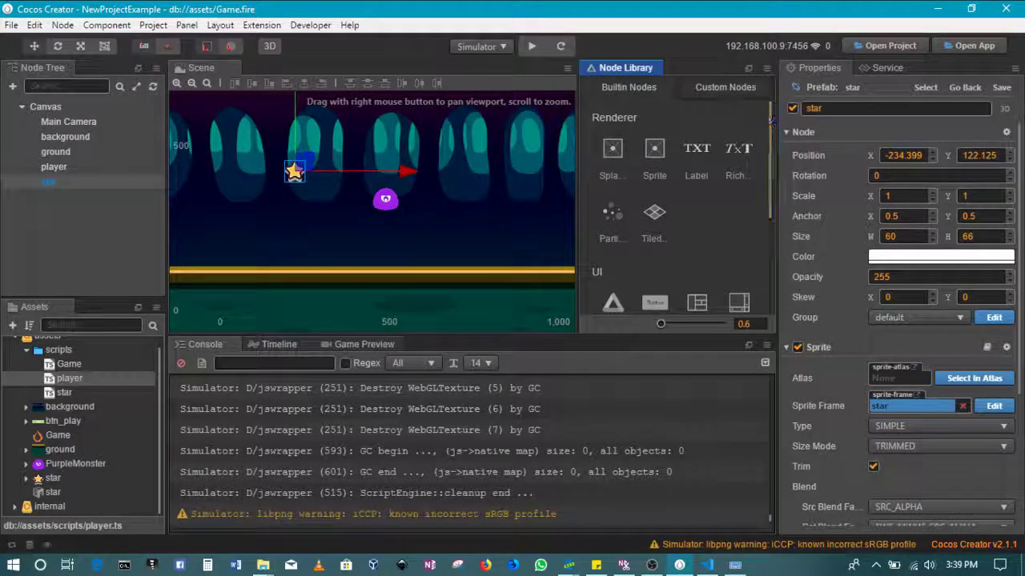
left_click(787, 132)
left_click(785, 167)
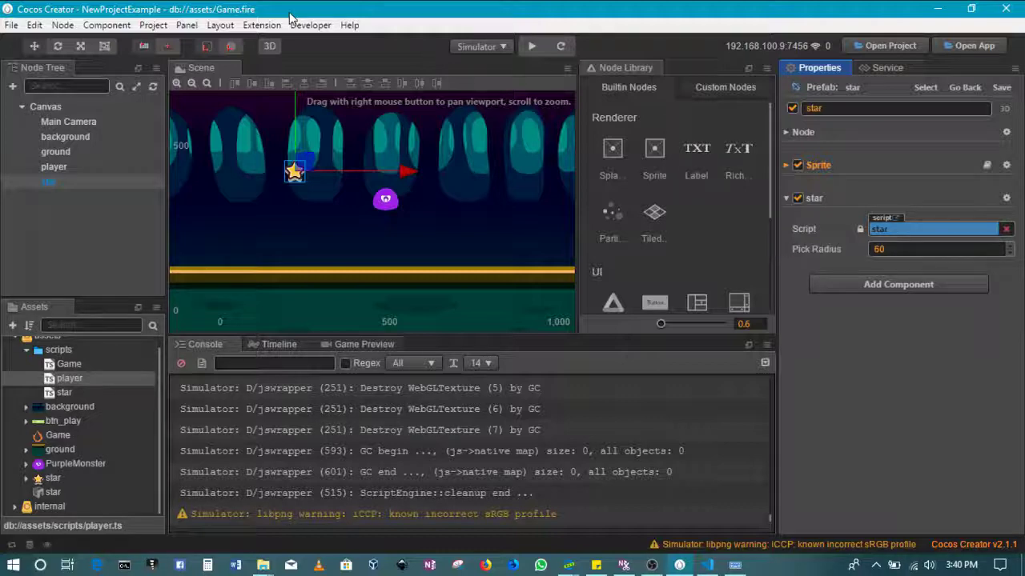
Add a Circle Collider component to the player node
left_click(385, 199)
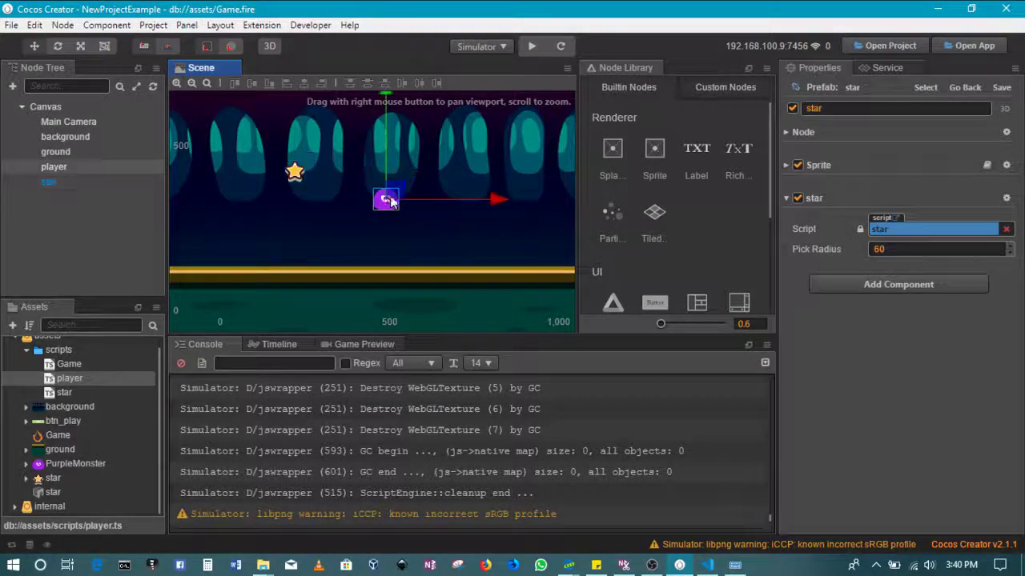
left_click(115, 27)
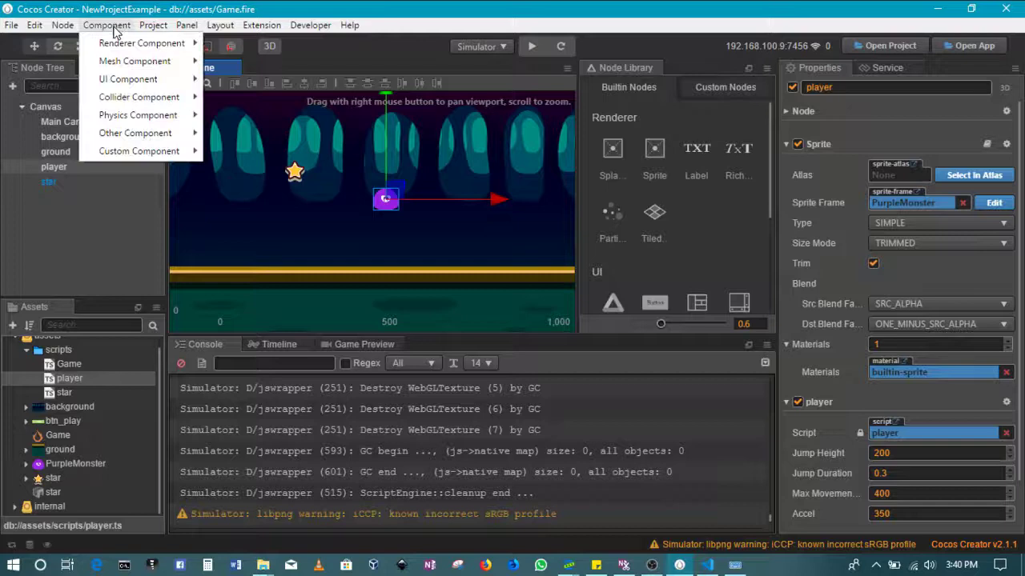
mouse_move(142, 103)
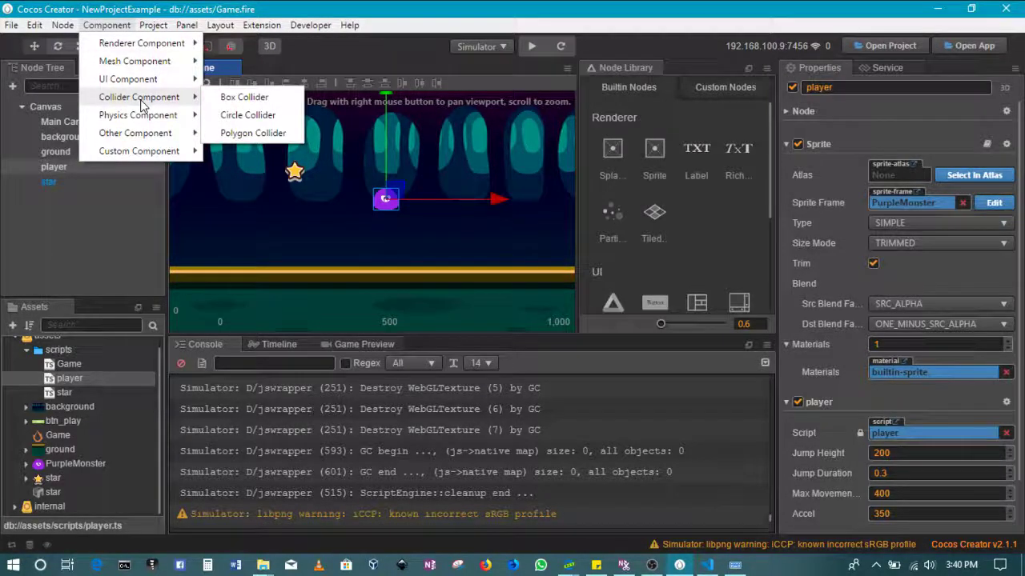
left_click(245, 115)
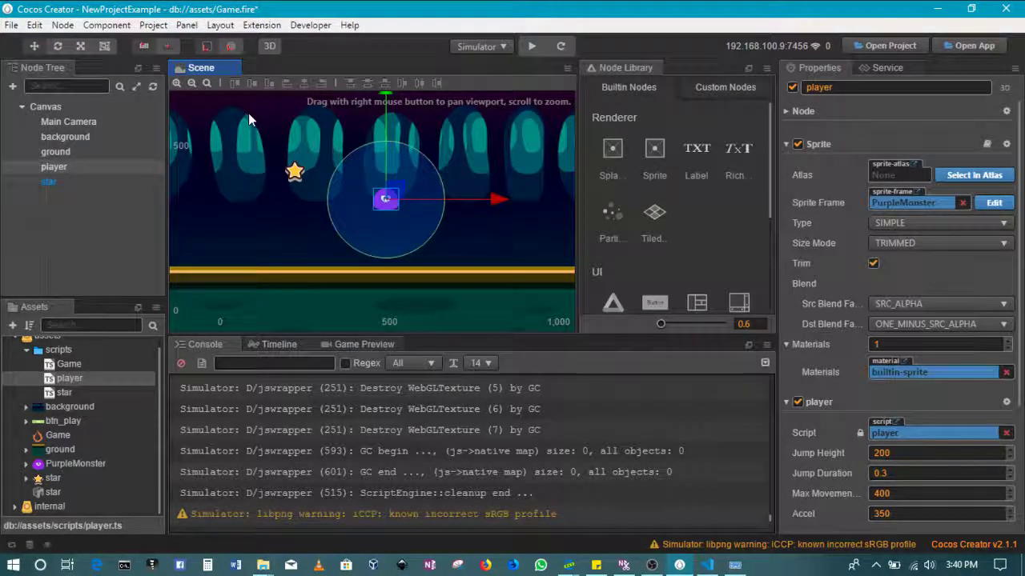
Zoom the Scene out to see the radius-78 collider and collapse the player's Sprite section
left_click(106, 25)
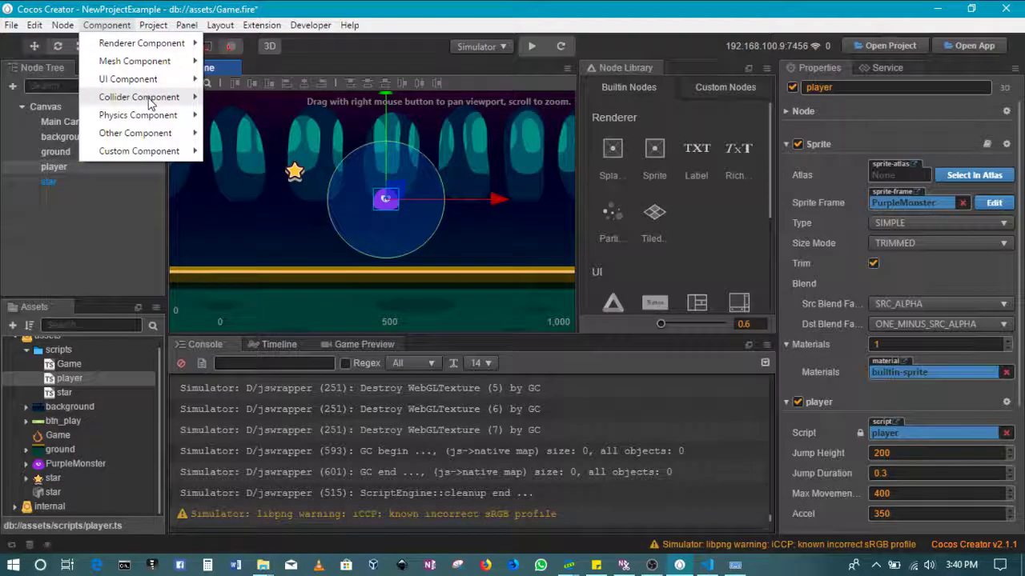
mouse_move(148, 97)
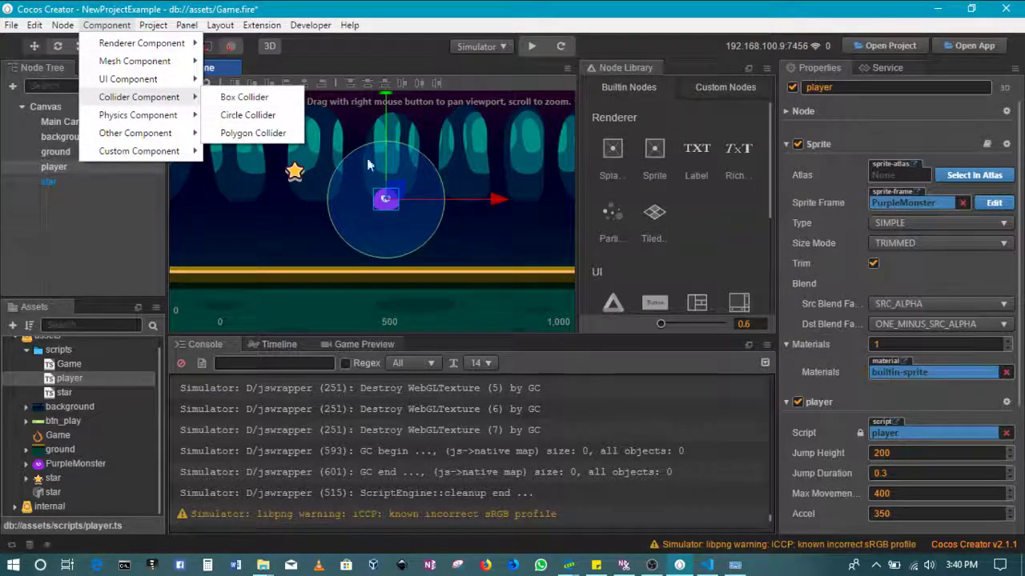
left_click(409, 243)
left_click(191, 83)
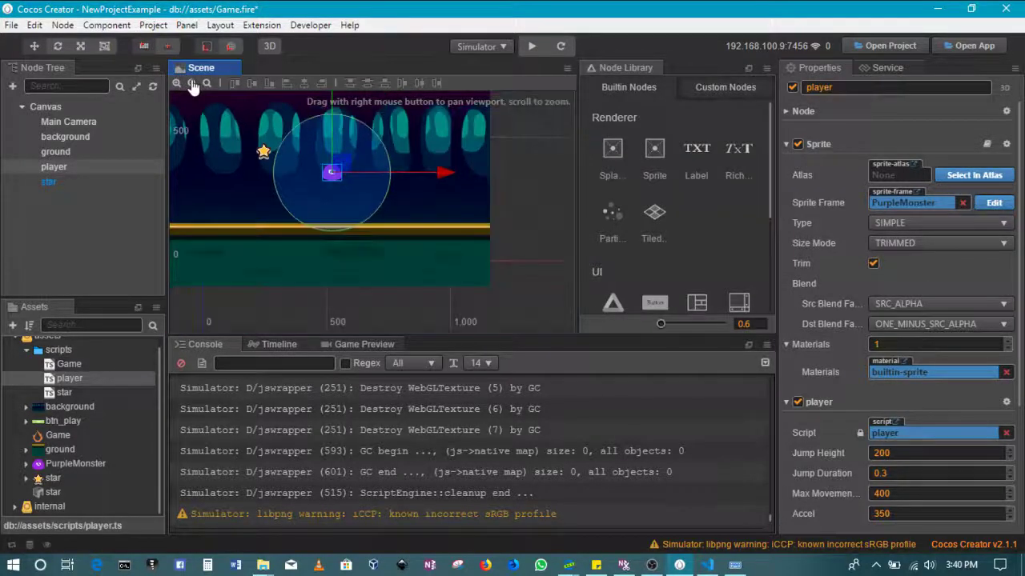
left_click(796, 141)
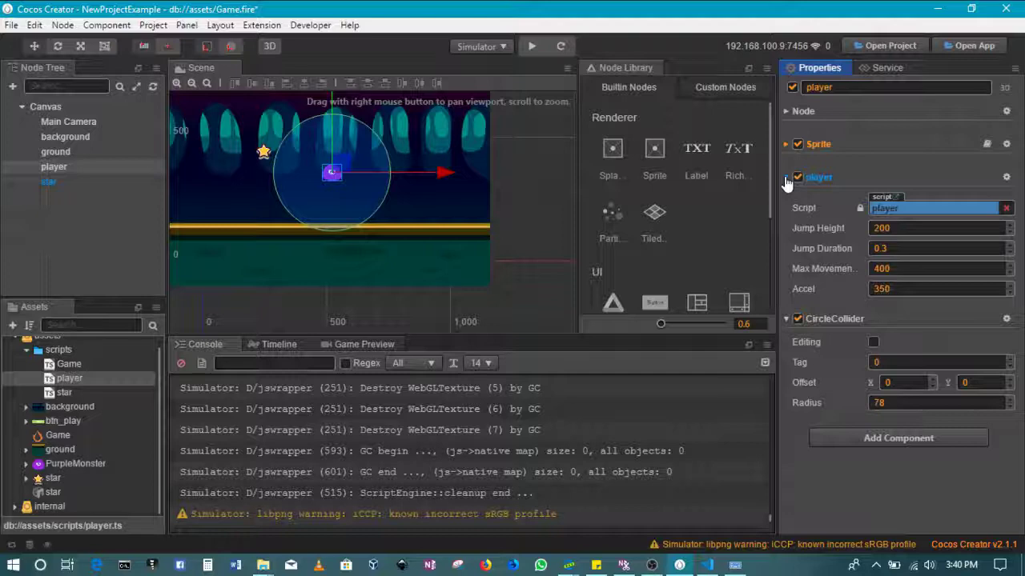
Collapse the player script section and set the player's CircleCollider Radius to 35
left_click(786, 178)
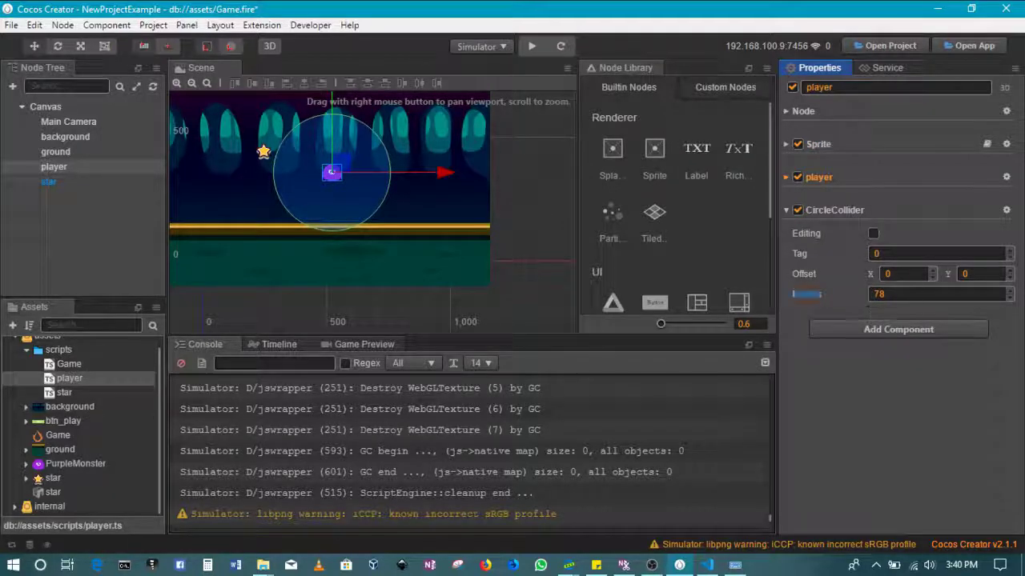
left_click(837, 295)
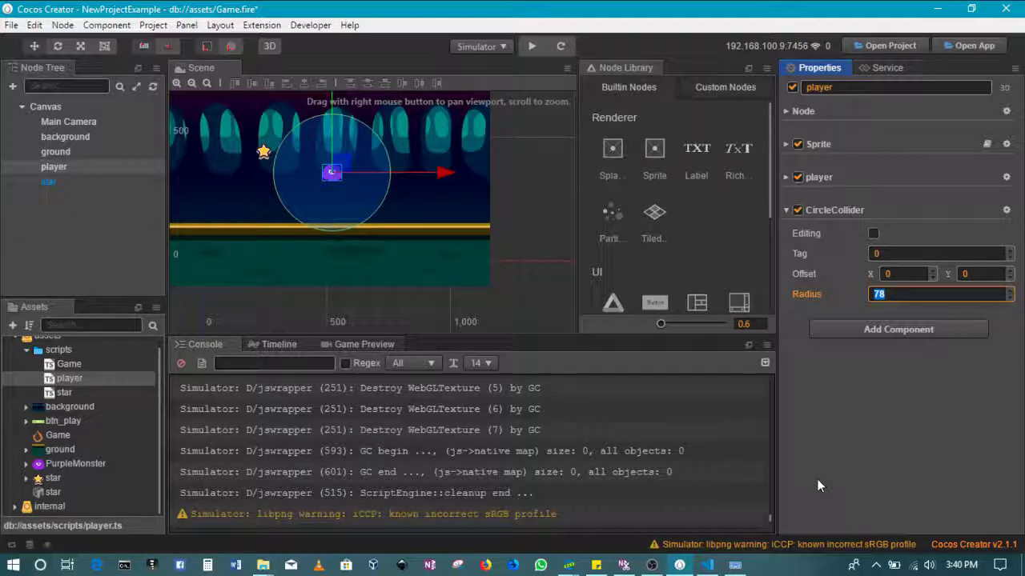
type("40")
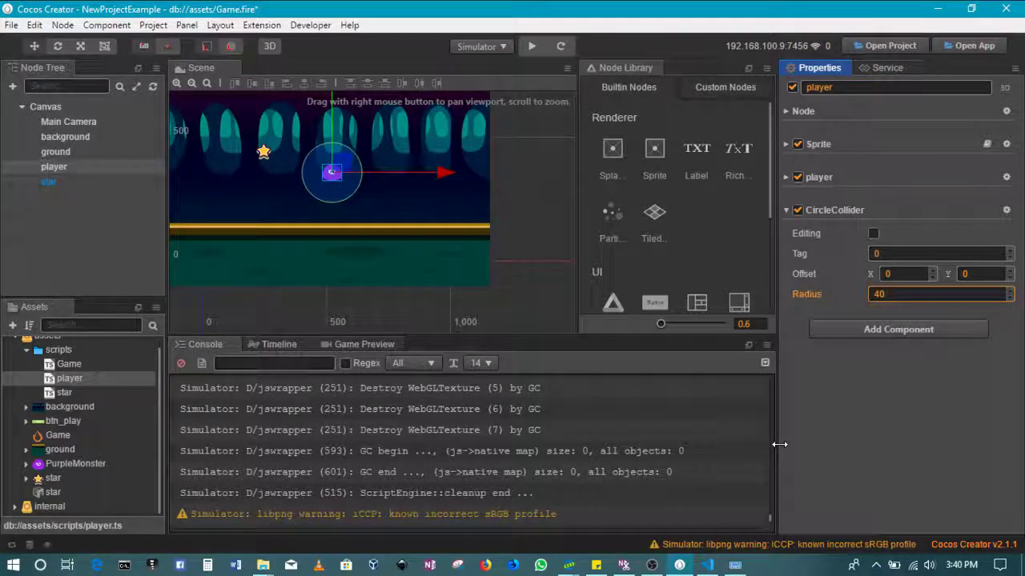
key("BackSpace")
type("35")
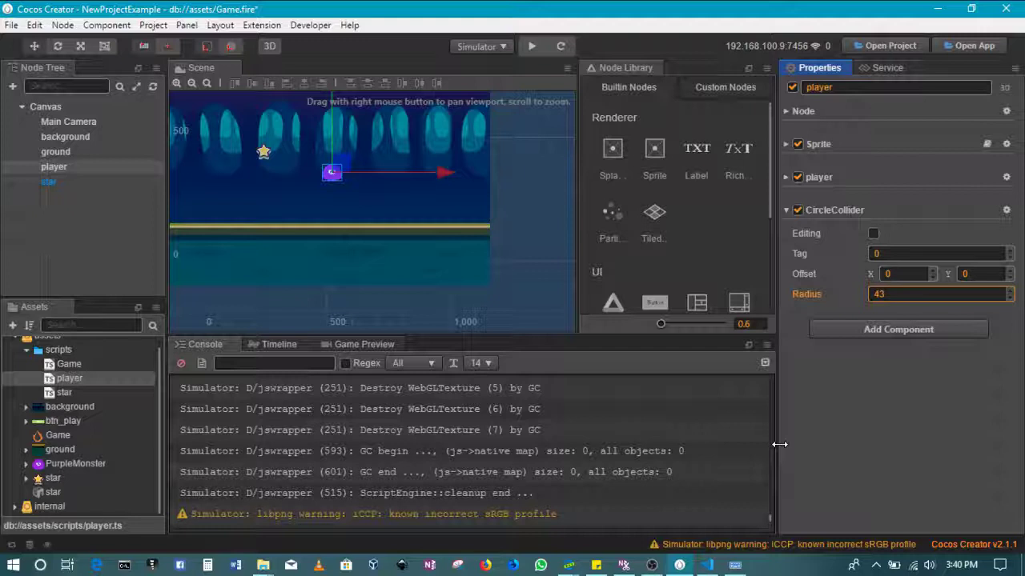
key("BackSpace")
key("BackSpace")
type("35")
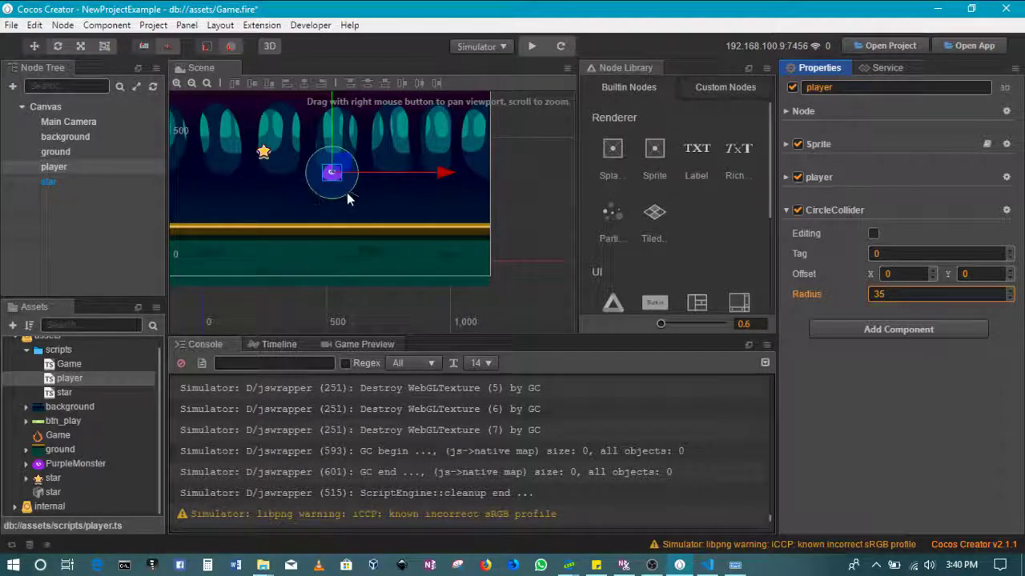
Add a Circle Collider component to the star node
left_click(265, 152)
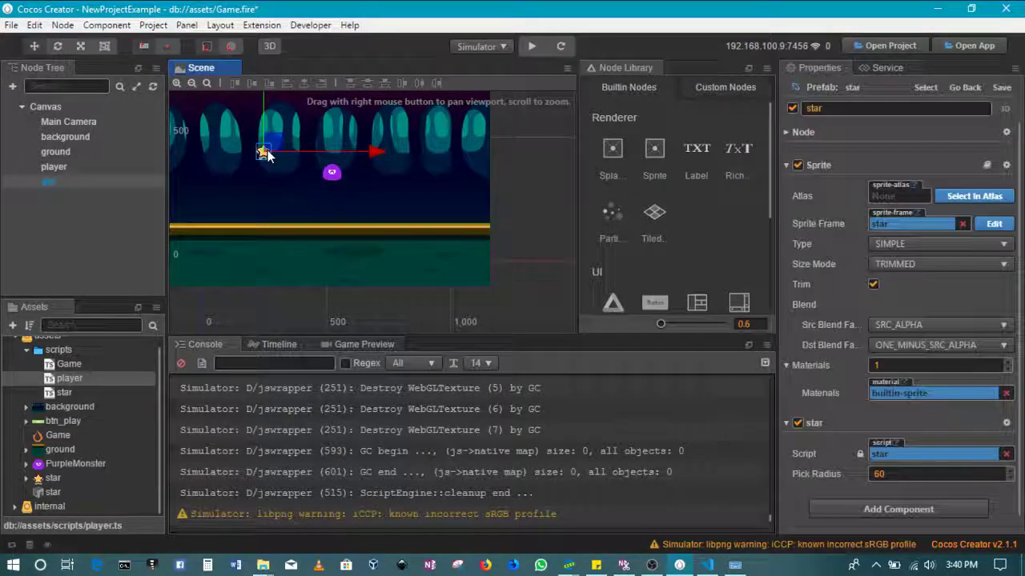
left_click(114, 27)
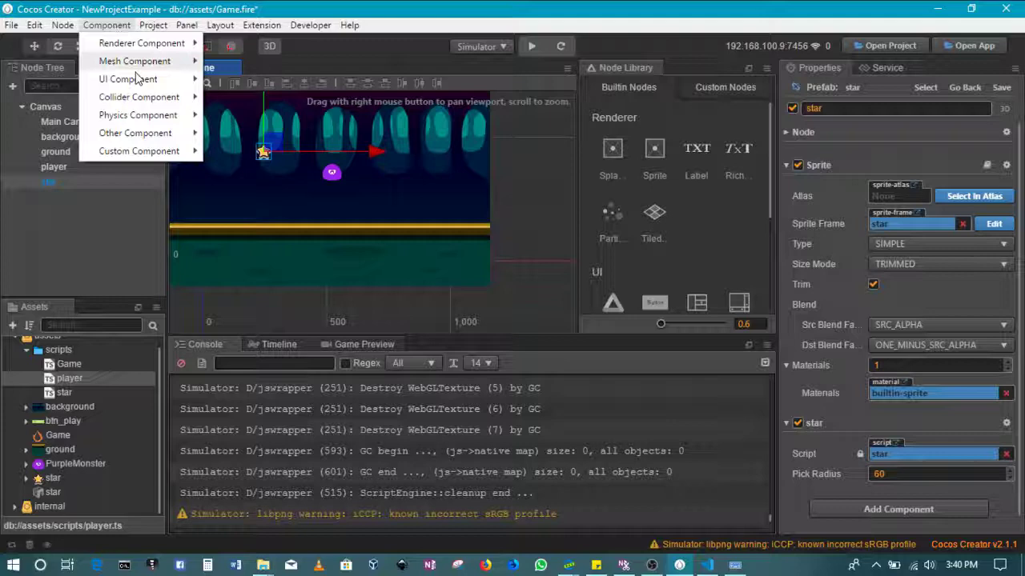
mouse_move(162, 112)
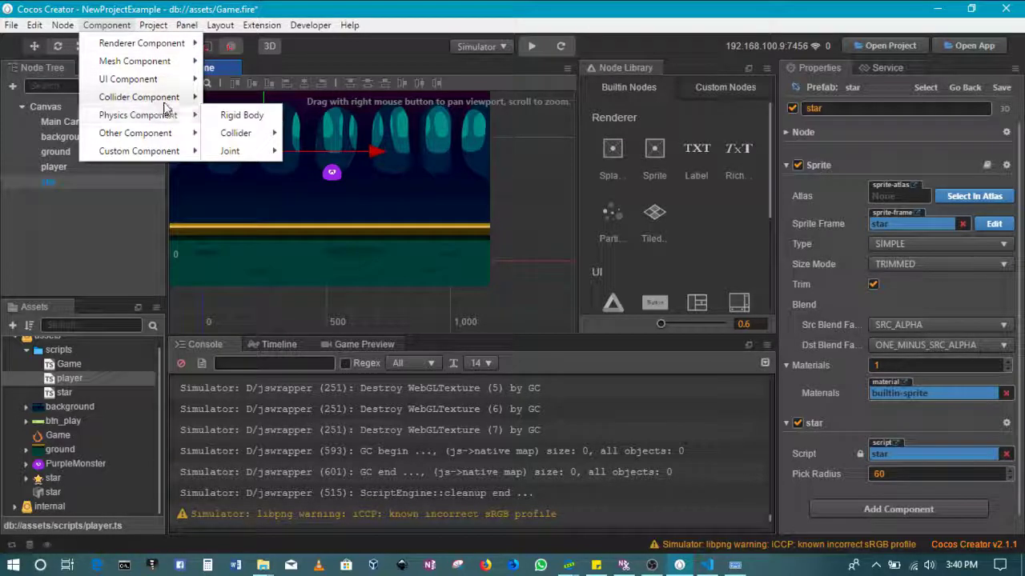
mouse_move(144, 97)
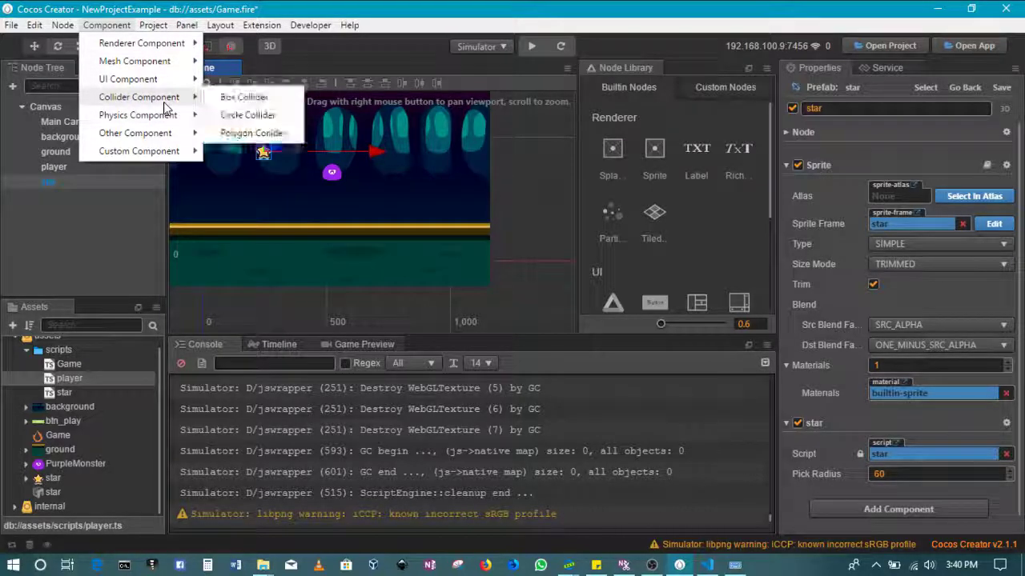
left_click(266, 114)
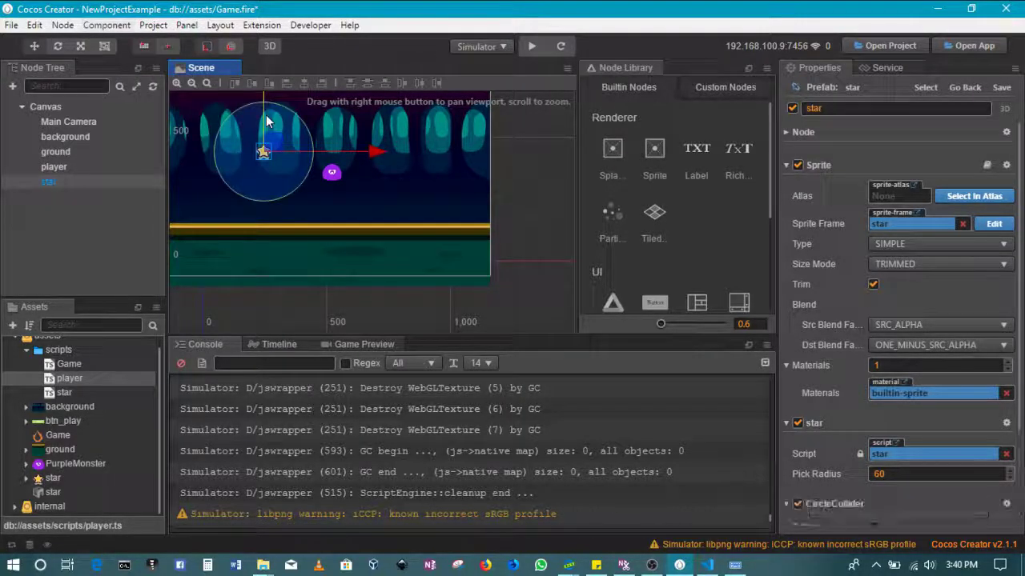
Collapse the star's Sprite section and set its collider Radius to 20
left_click(787, 166)
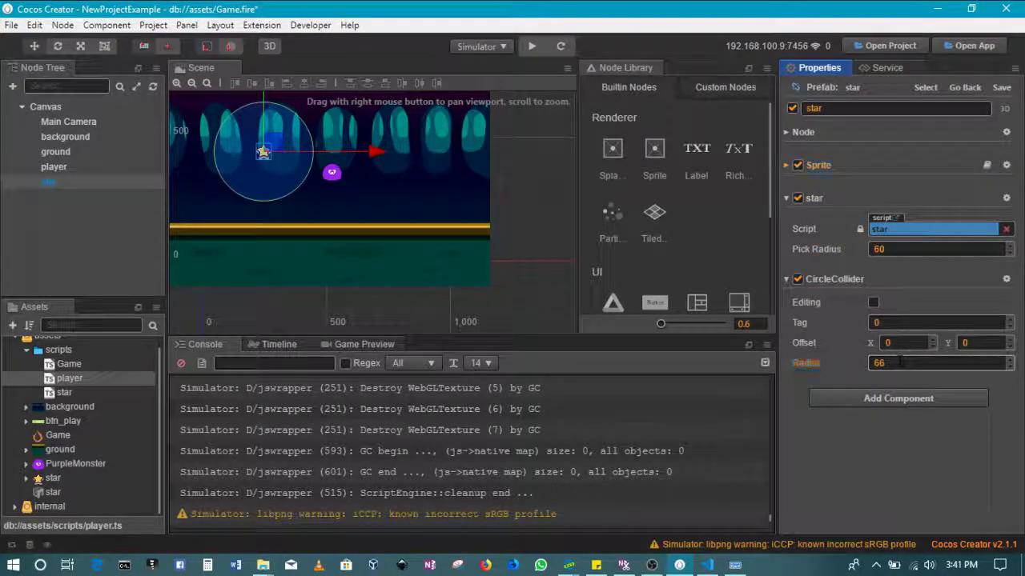
double_click(901, 363)
type("20")
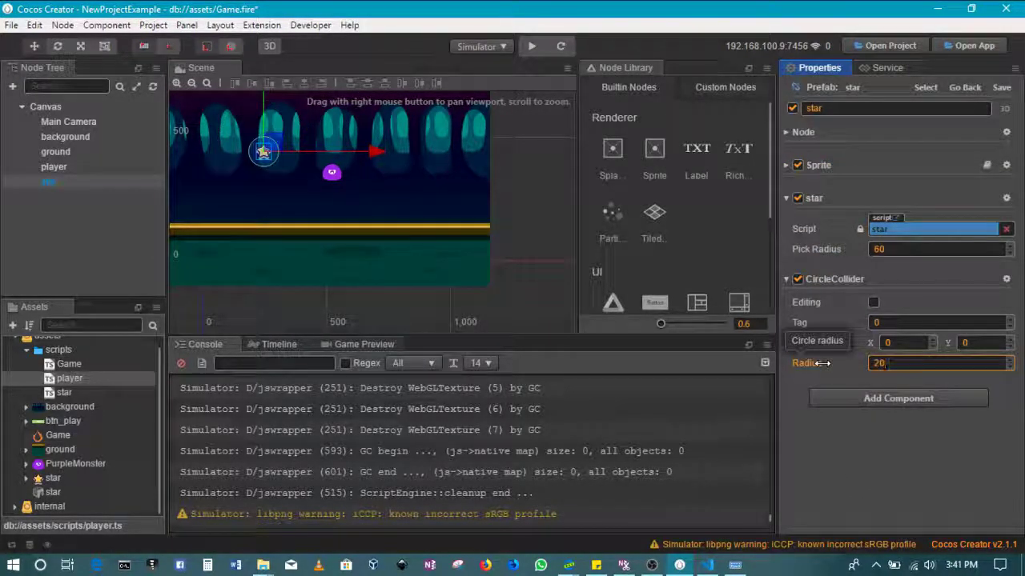
left_click(328, 171)
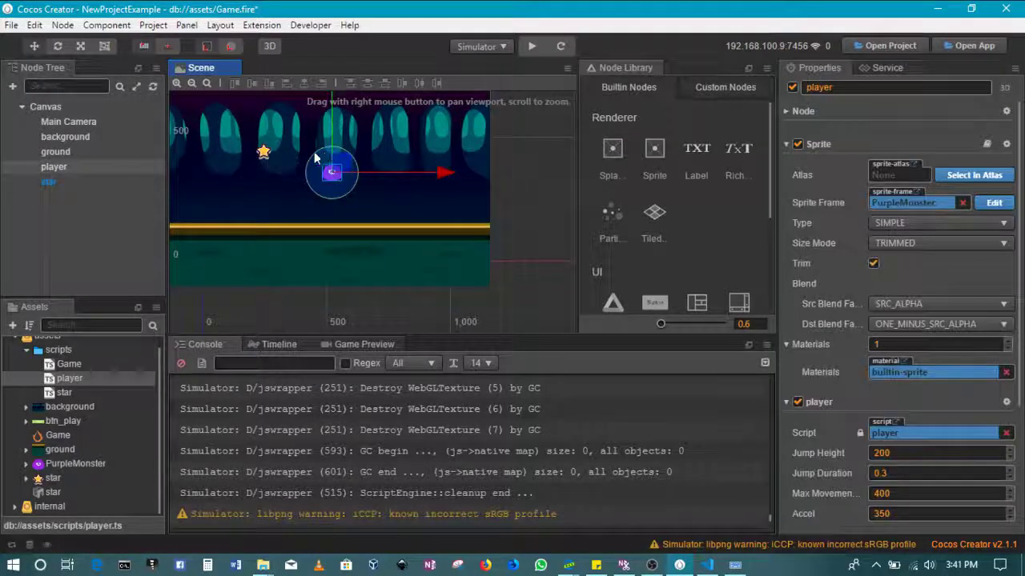
Select the star in the Scene to show its script and CircleCollider
left_click(263, 152)
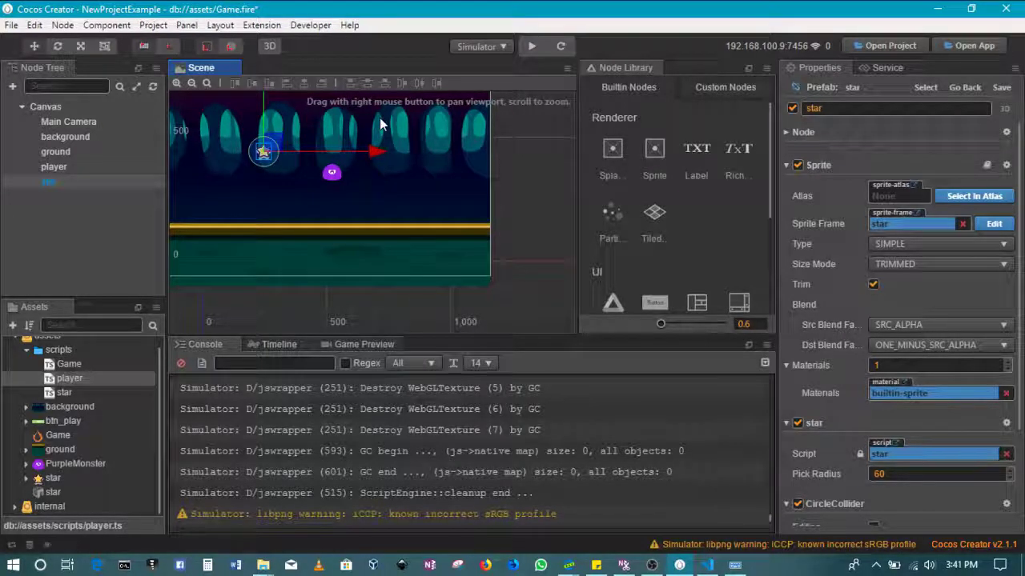
Collapse the star's Sprite and star script sections in Properties
left_click_drag(832, 165, 785, 172)
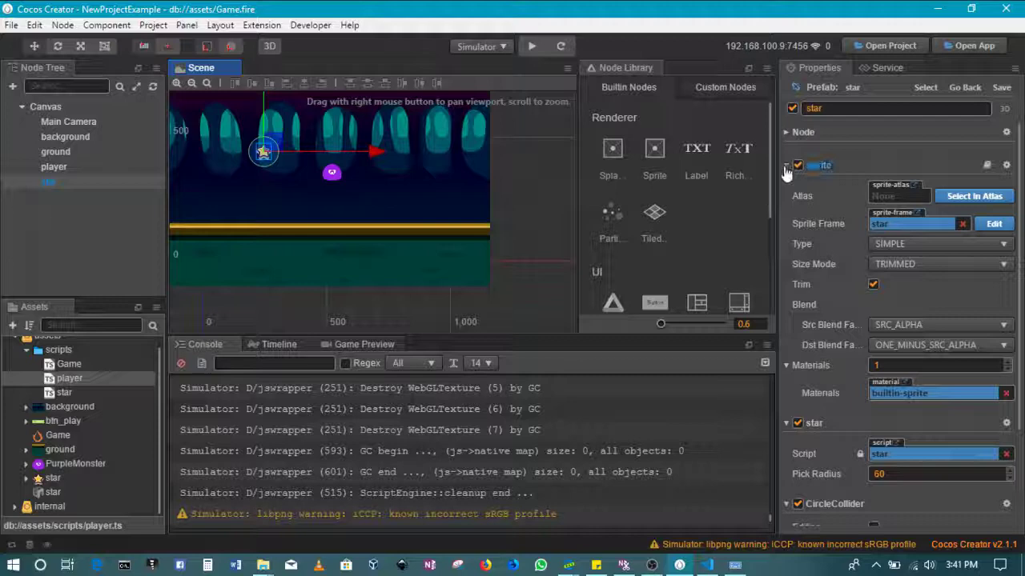
left_click(786, 166)
left_click(786, 198)
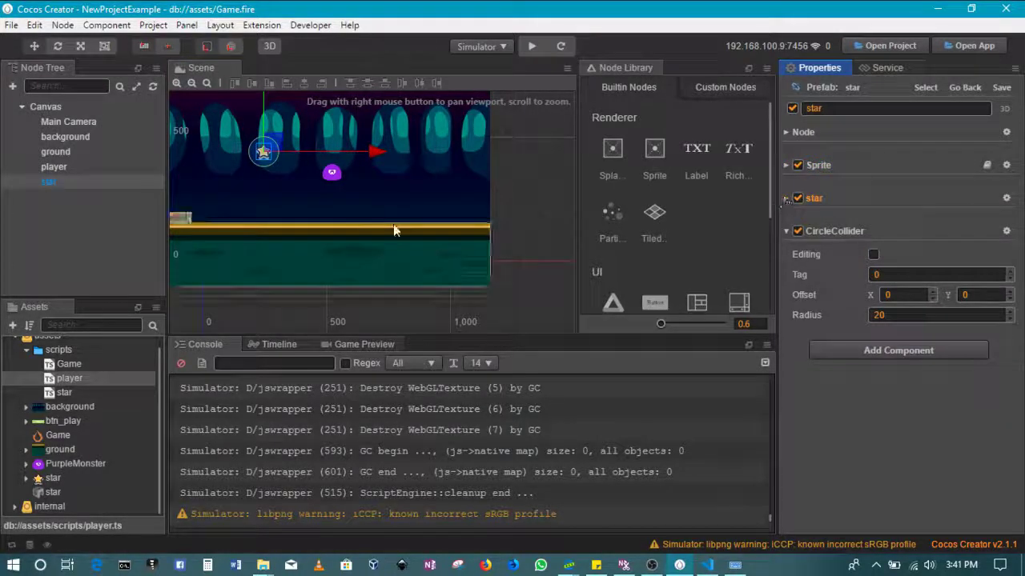
Delete the old star.prefab and drag the star node into Assets as a new prefab
left_click(49, 503)
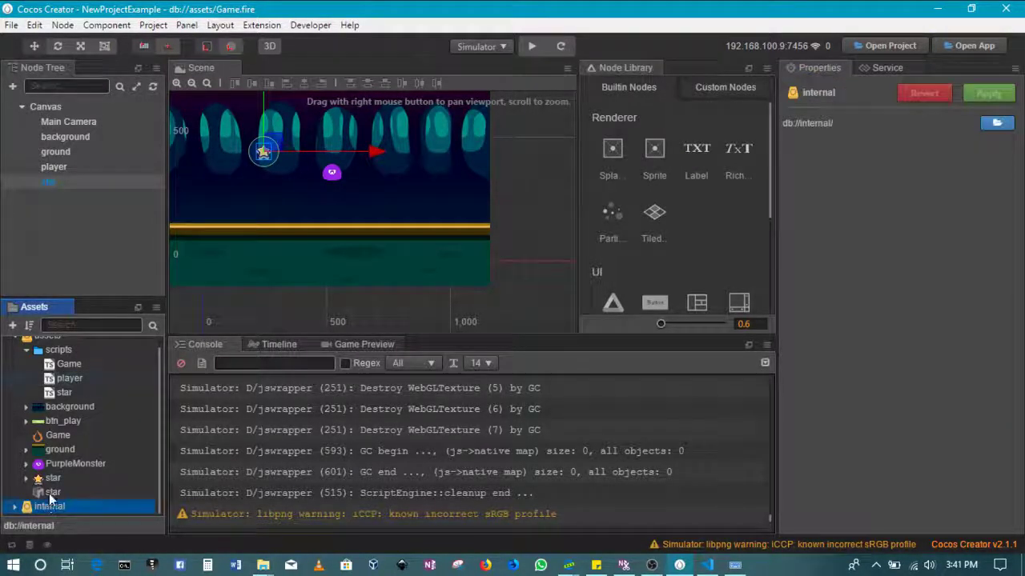
left_click(49, 492)
right_click(49, 493)
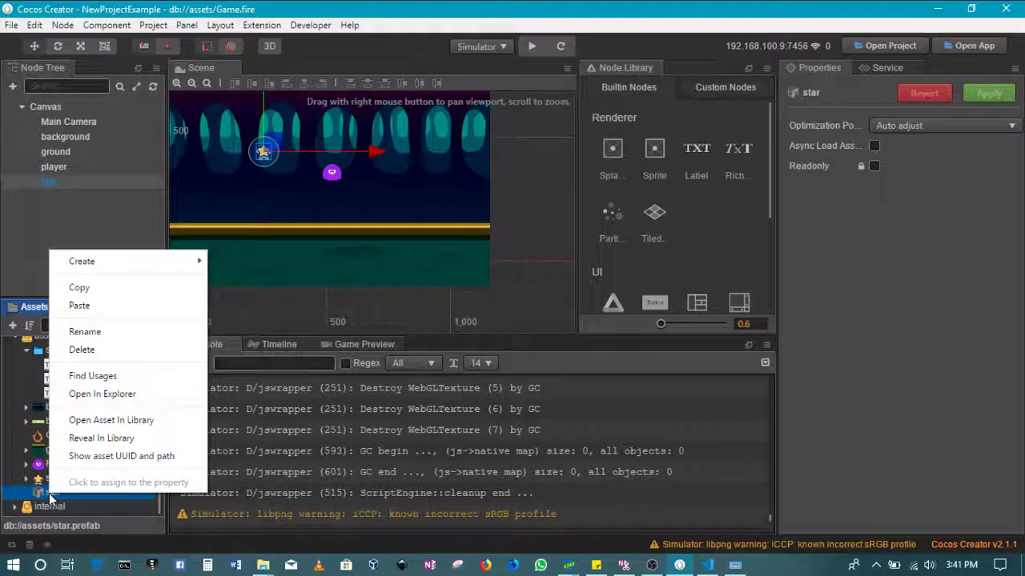
left_click(113, 352)
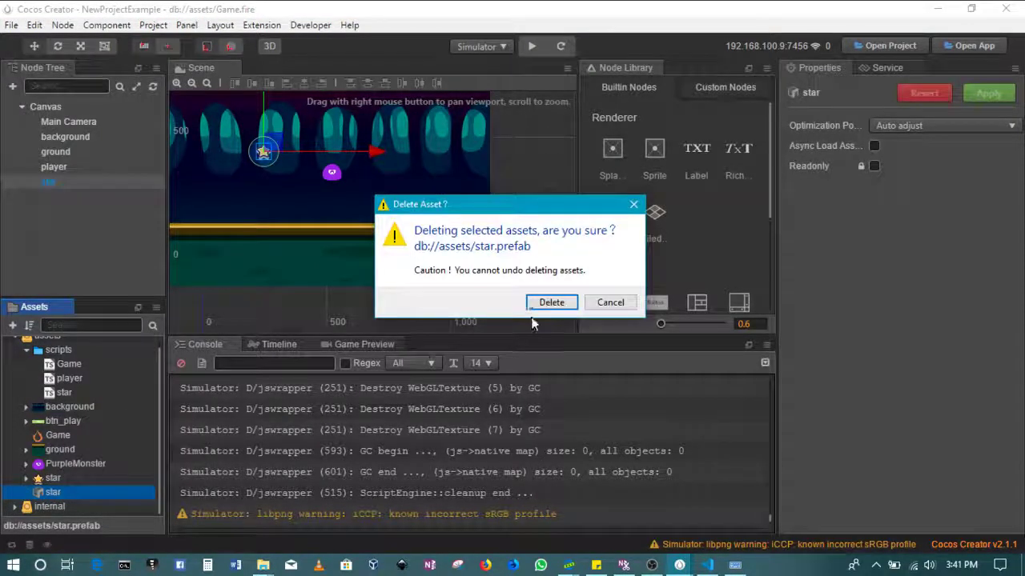
left_click(546, 303)
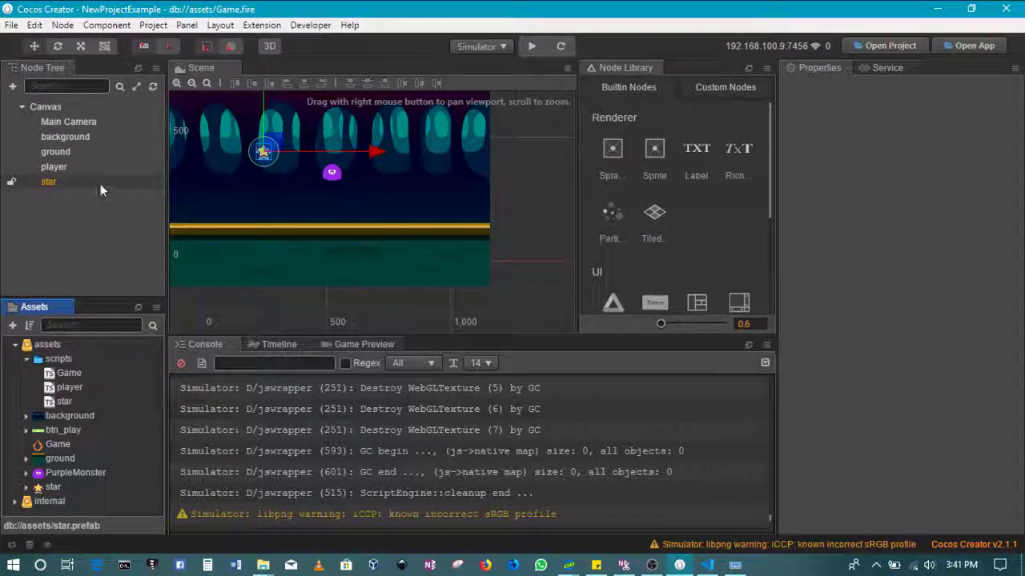
left_click_drag(100, 191, 101, 431)
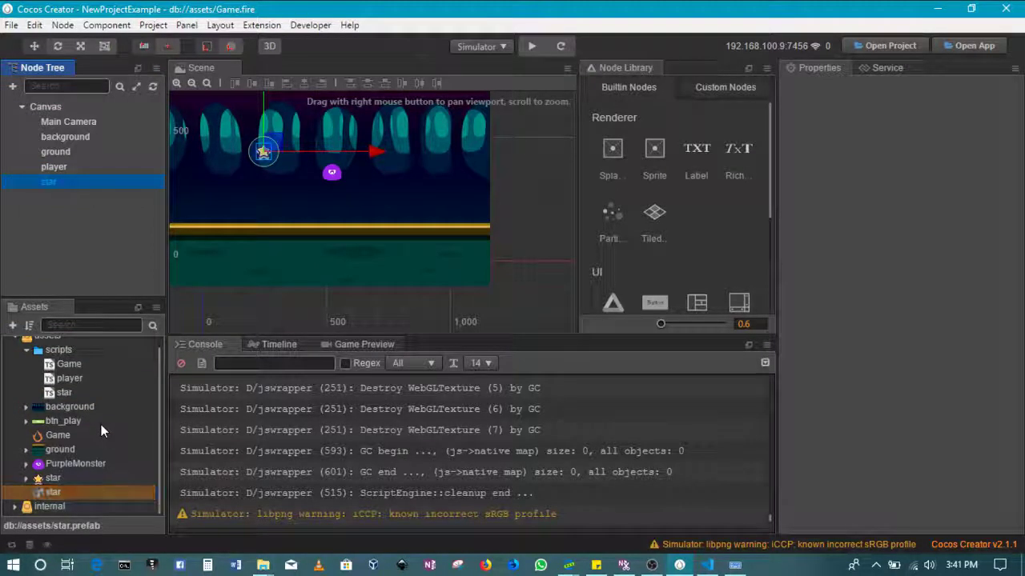
Select Canvas and assign the new star prefab to the Game component's Star Prefab
left_click(66, 109)
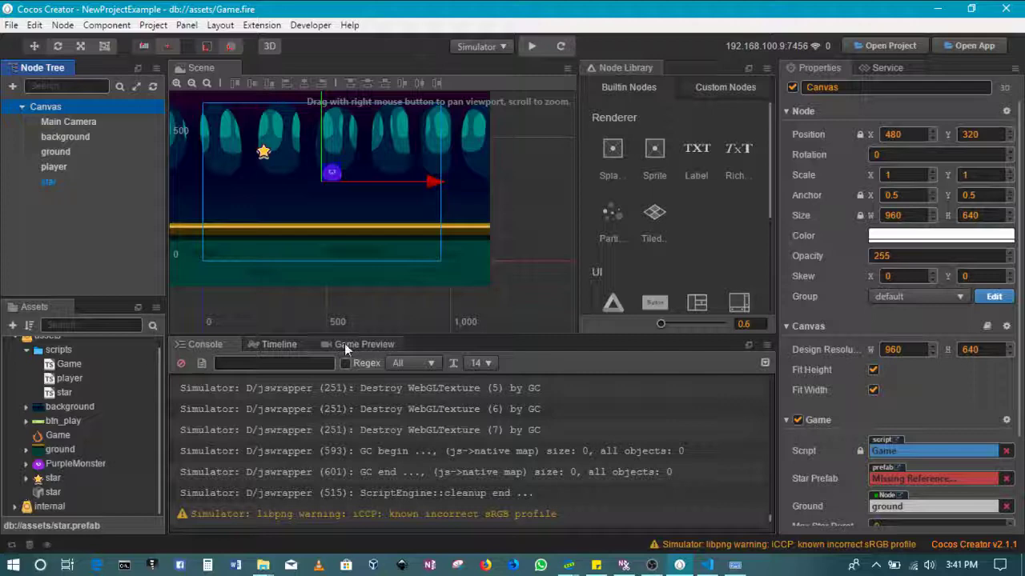
left_click(818, 112)
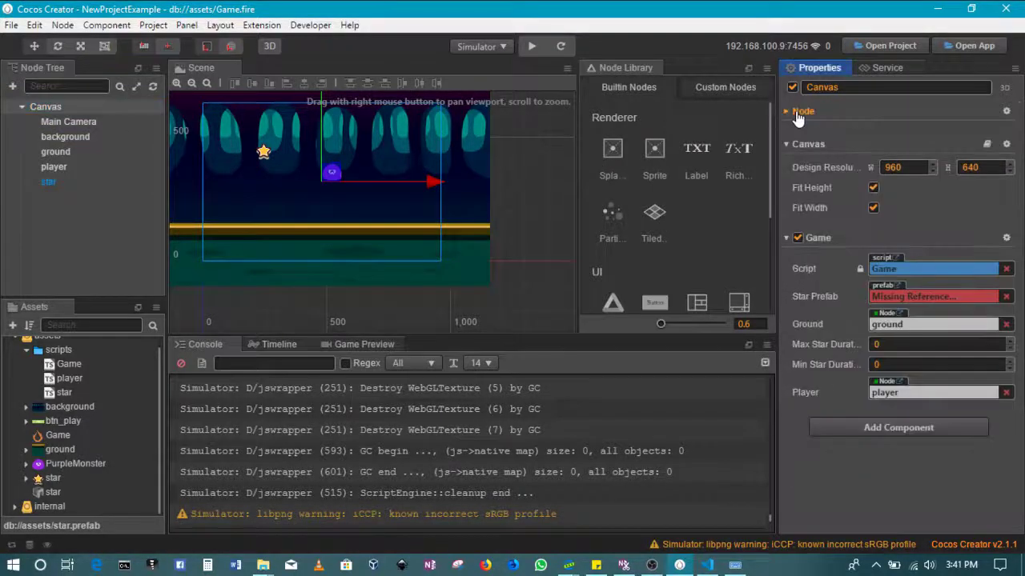
left_click_drag(53, 496, 909, 295)
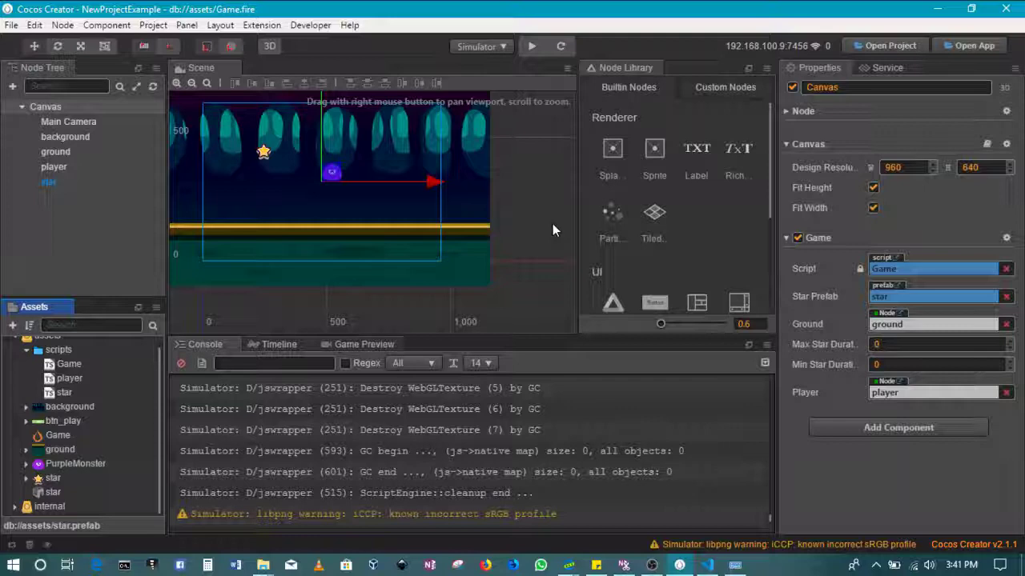
left_click(152, 24)
In Project Settings' Group Manager, rename the default group to 'player'
left_click(192, 96)
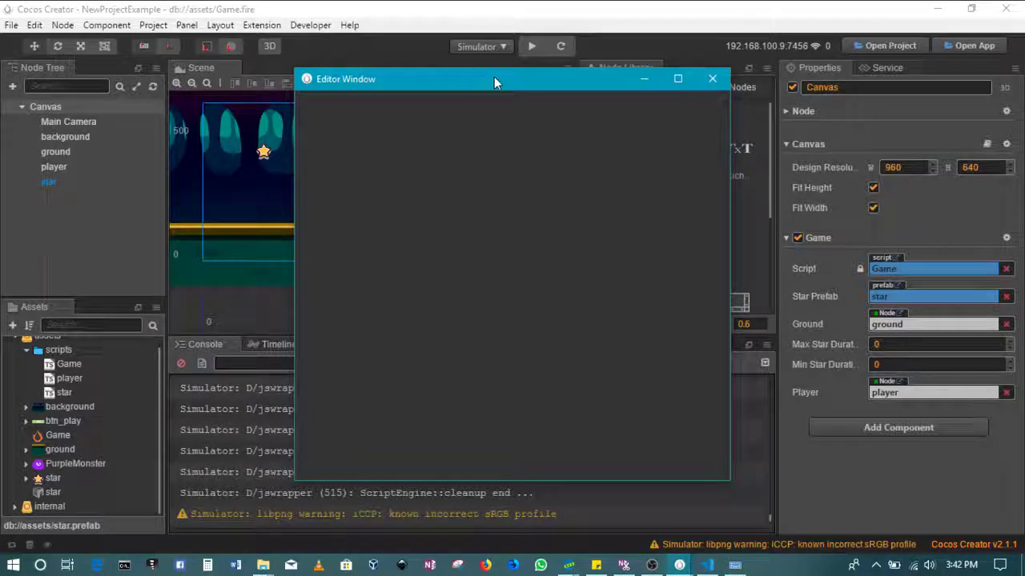
left_click_drag(494, 78, 346, 36)
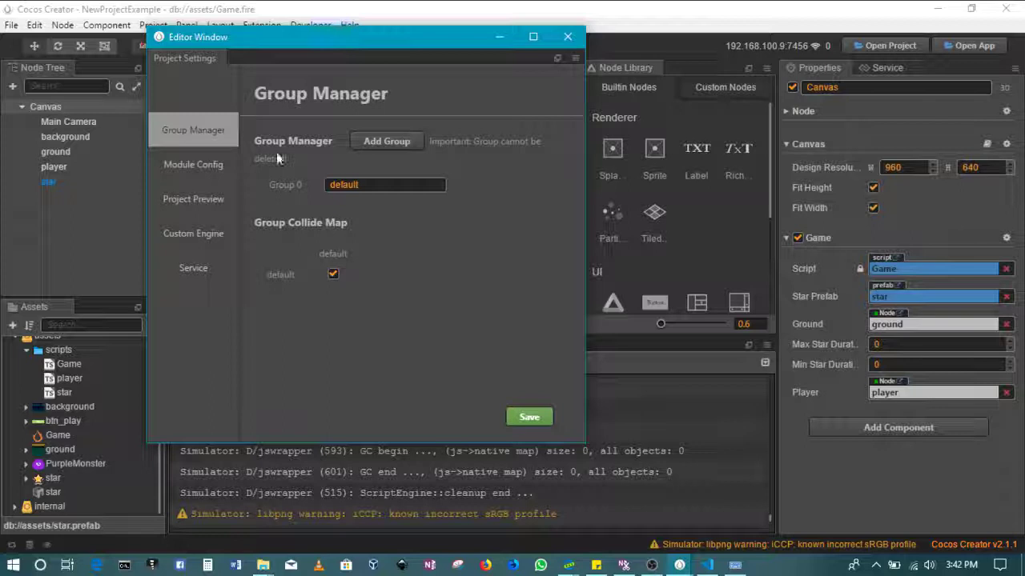
left_click(364, 185)
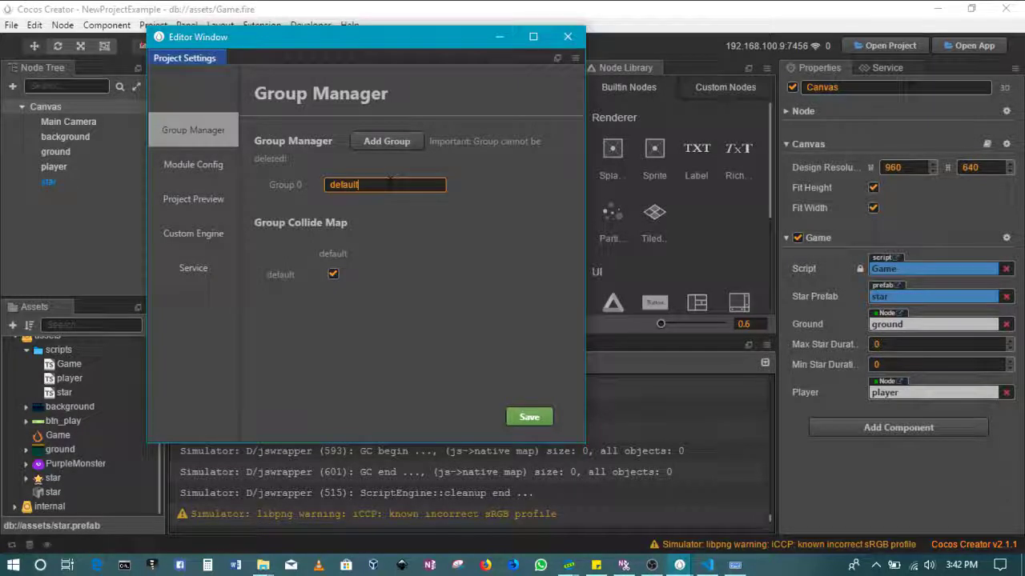
left_click_drag(362, 185, 320, 190)
type("player")
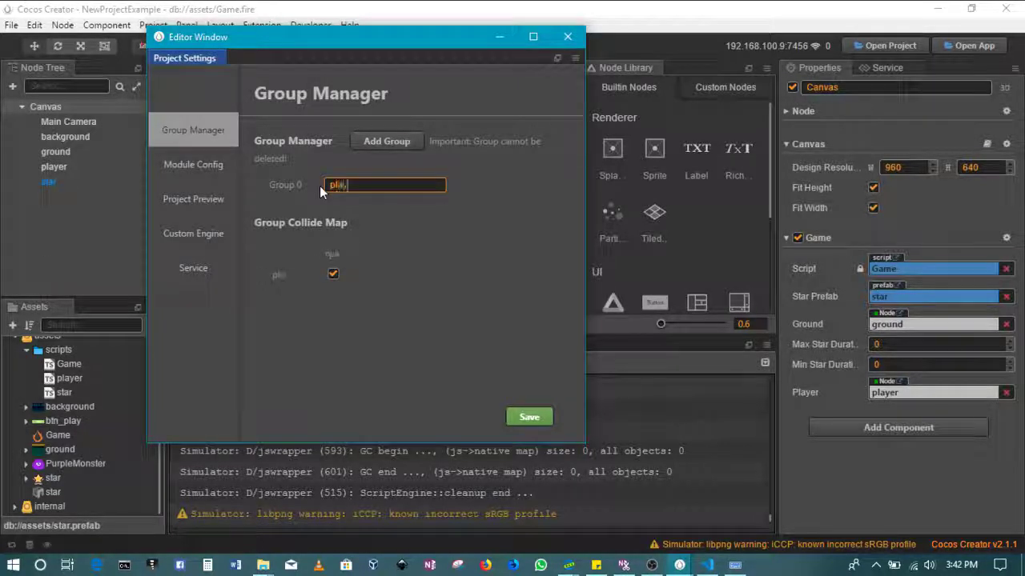
Add a second group named 'star', save the groups, and close the settings window
left_click(400, 144)
left_click_drag(388, 206, 299, 214)
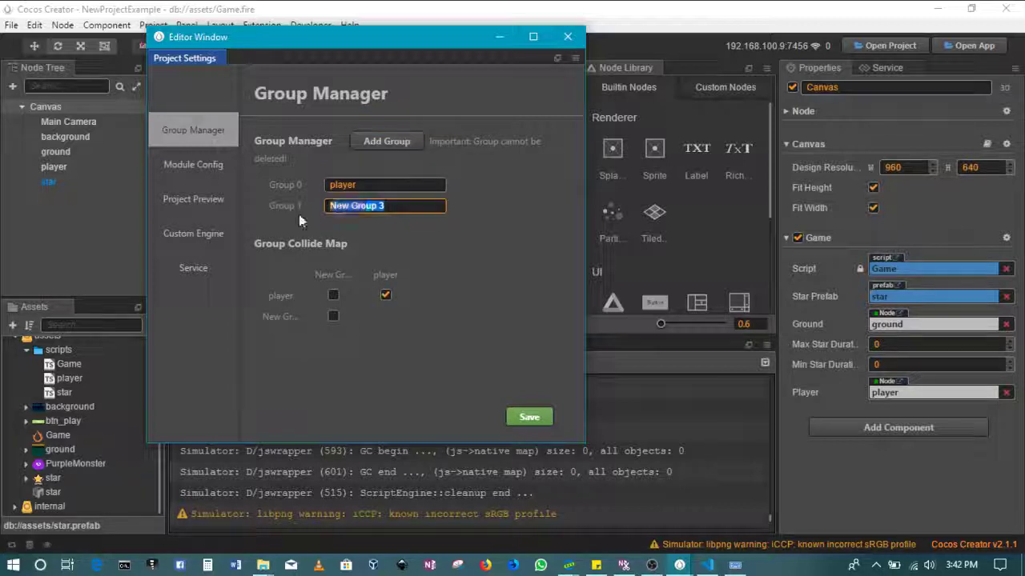
type("star")
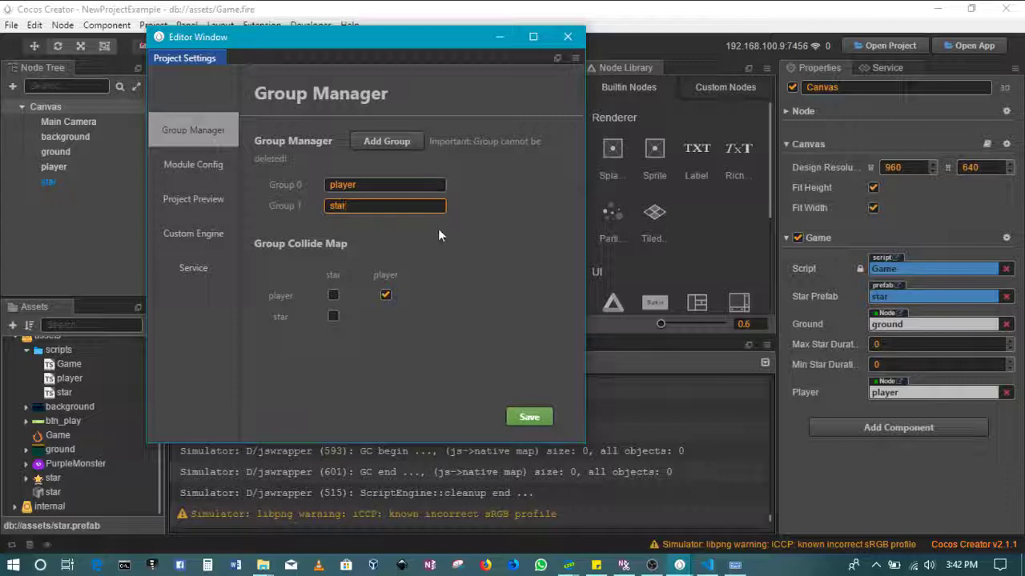
left_click(525, 418)
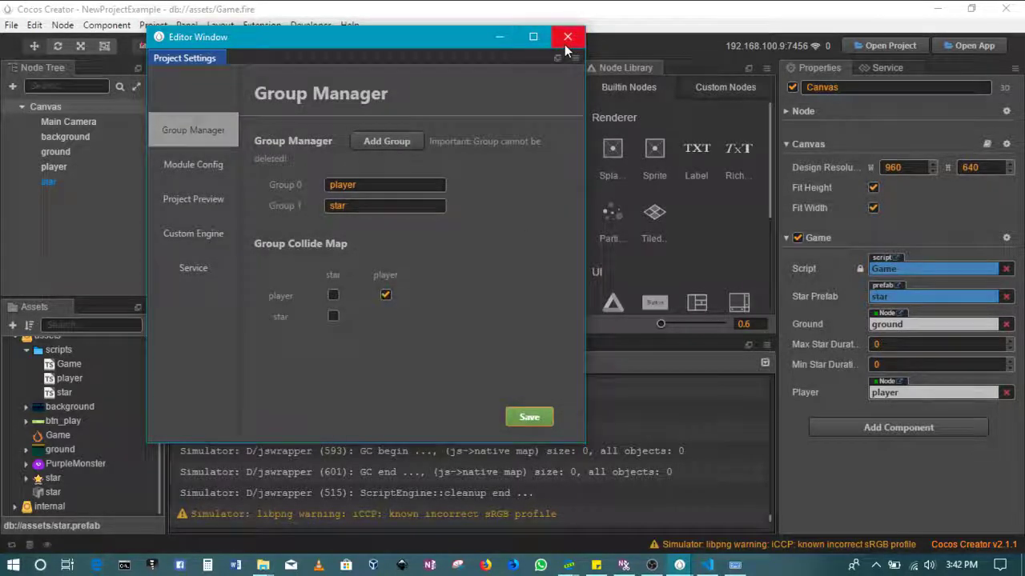
left_click(564, 44)
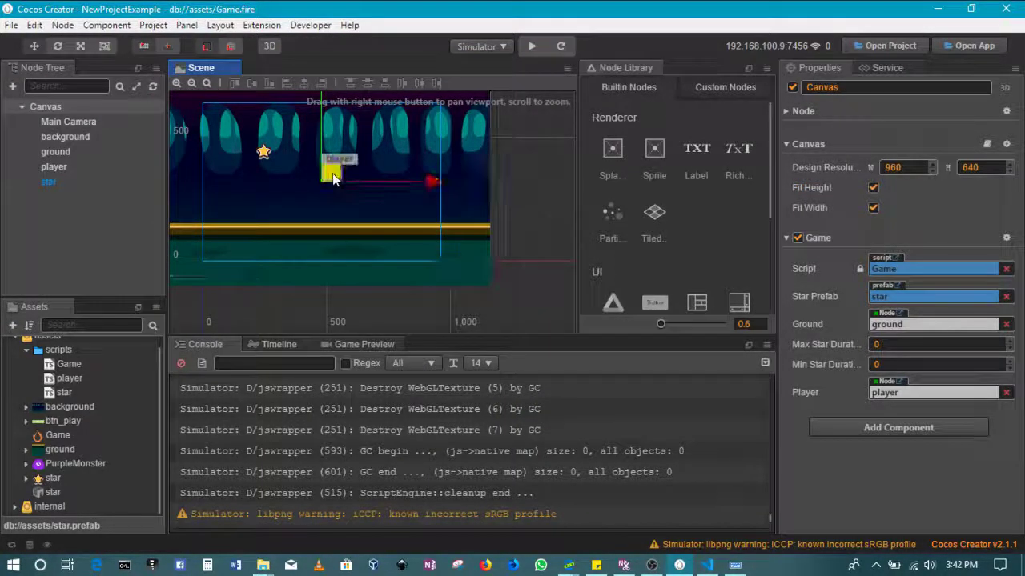
Keep Canvas in the player group and set the star node's Group to star
left_click(788, 114)
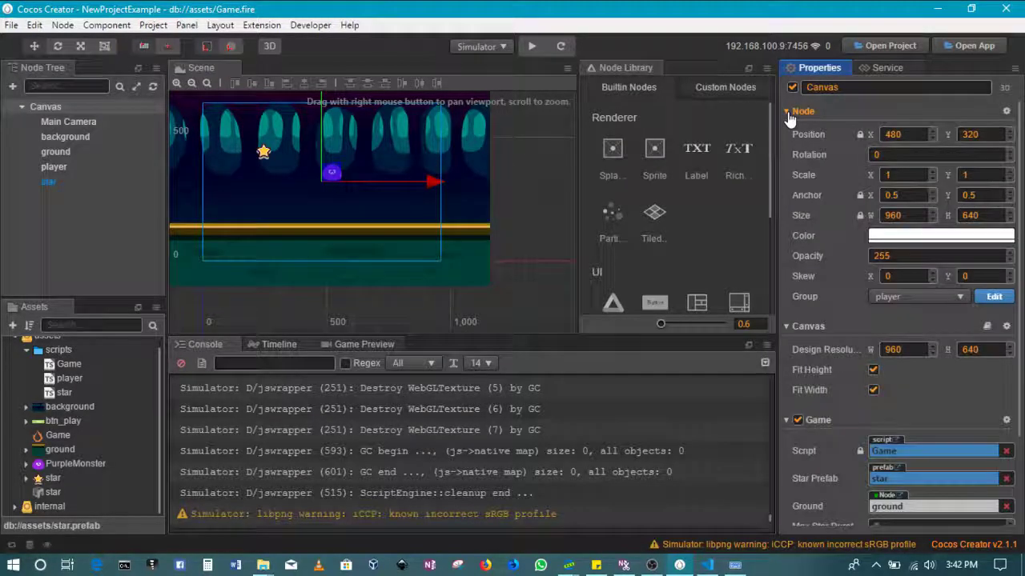
left_click(892, 299)
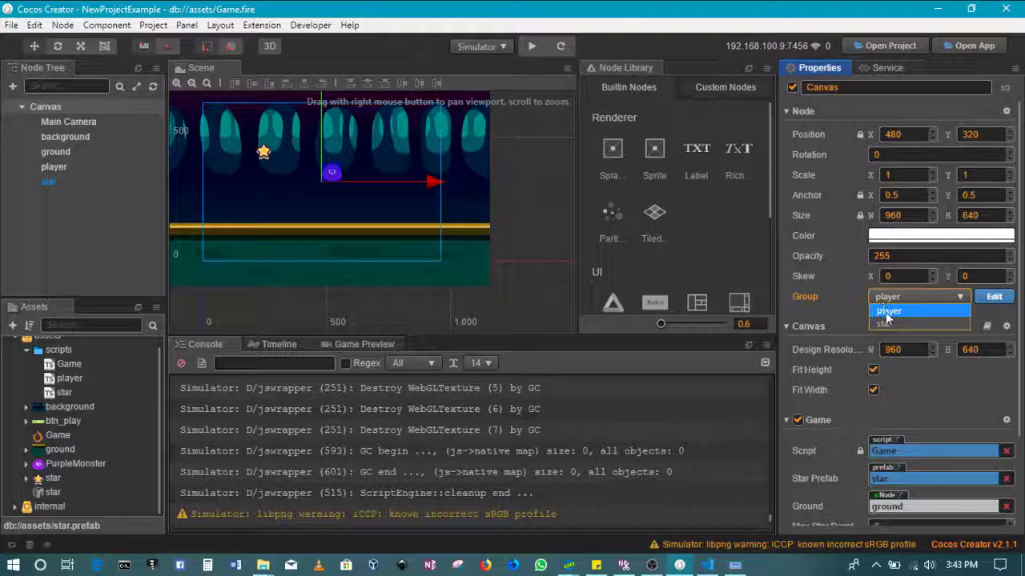
left_click(887, 312)
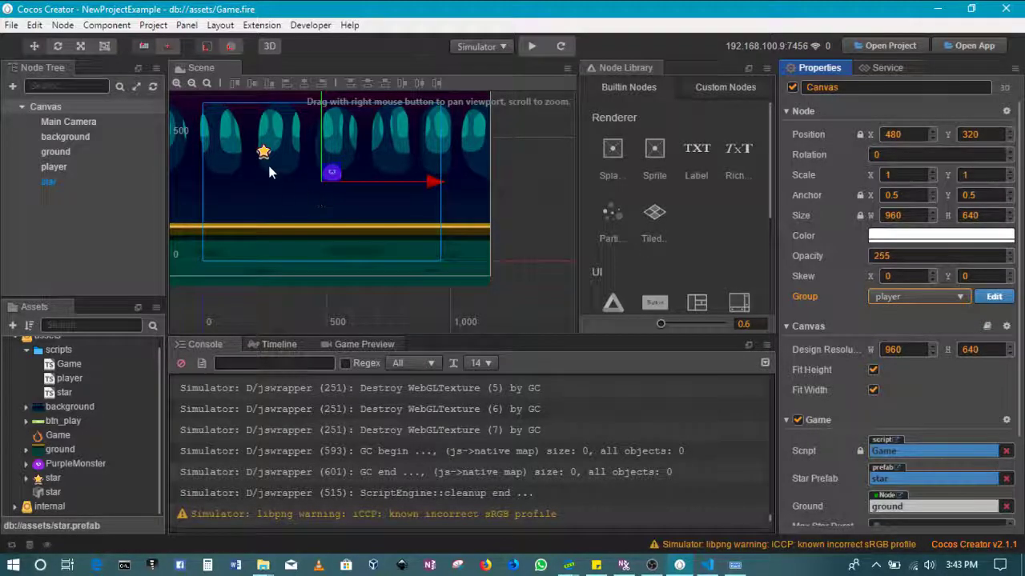
left_click(263, 152)
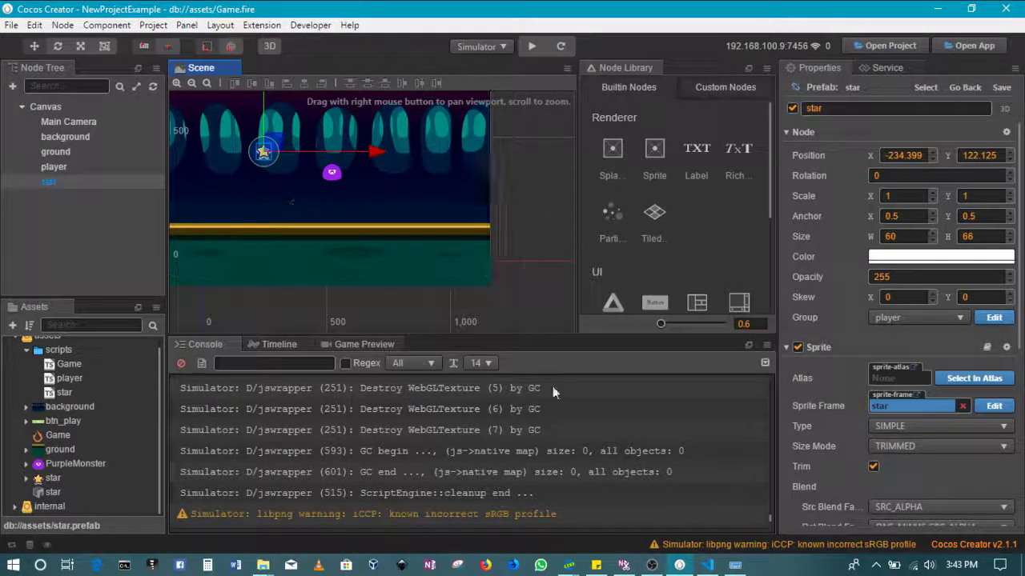
left_click(895, 315)
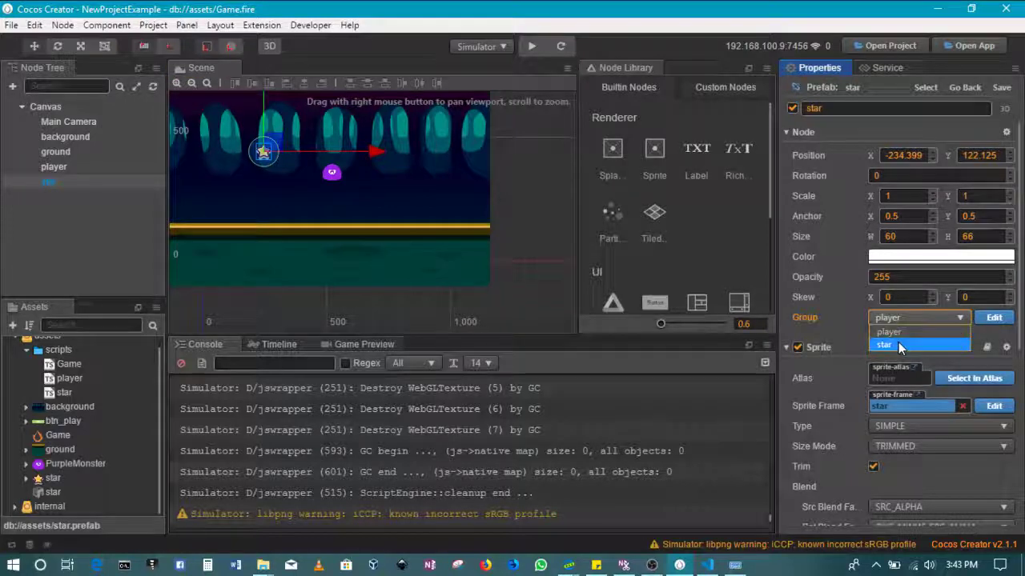
left_click(898, 342)
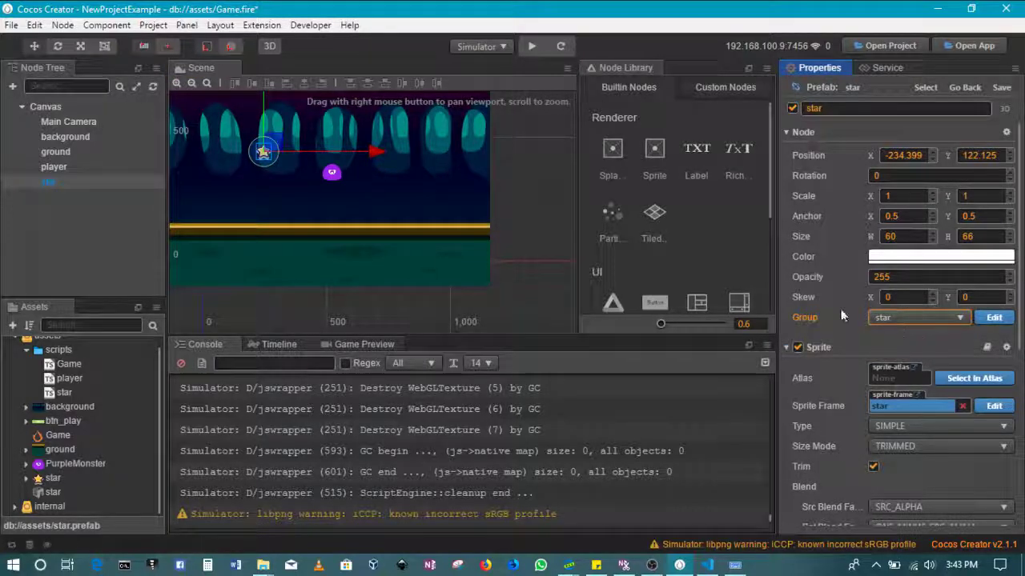
Save the scene, delete the old star.prefab, and recreate it from the star node
left_click(11, 25)
left_click(32, 102)
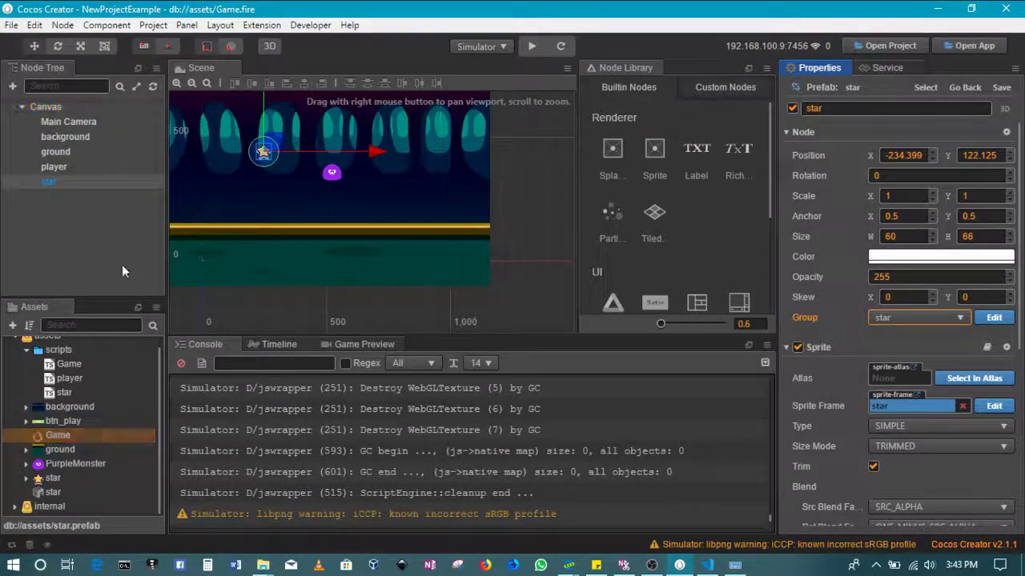
left_click(53, 493)
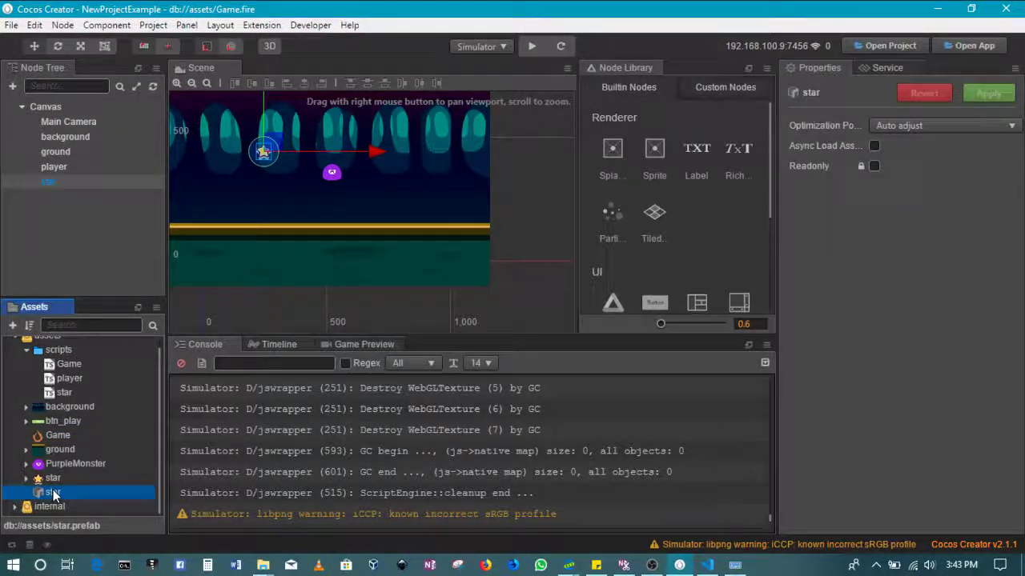
key("Delete")
left_click(536, 304)
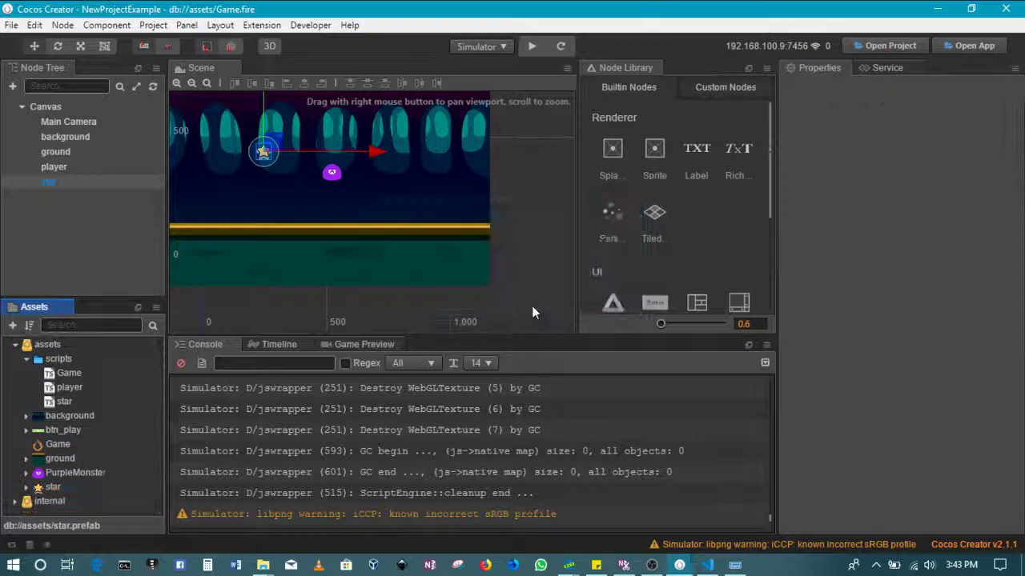
left_click_drag(52, 166, 92, 456)
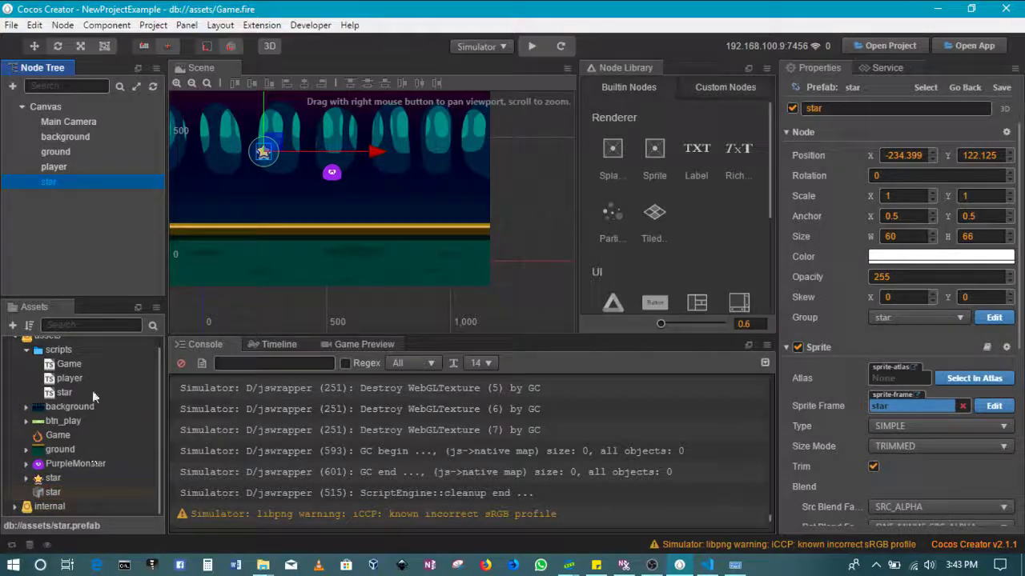
Assign the new star prefab to Canvas's Game Star Prefab slot and reselect the star
left_click(69, 104)
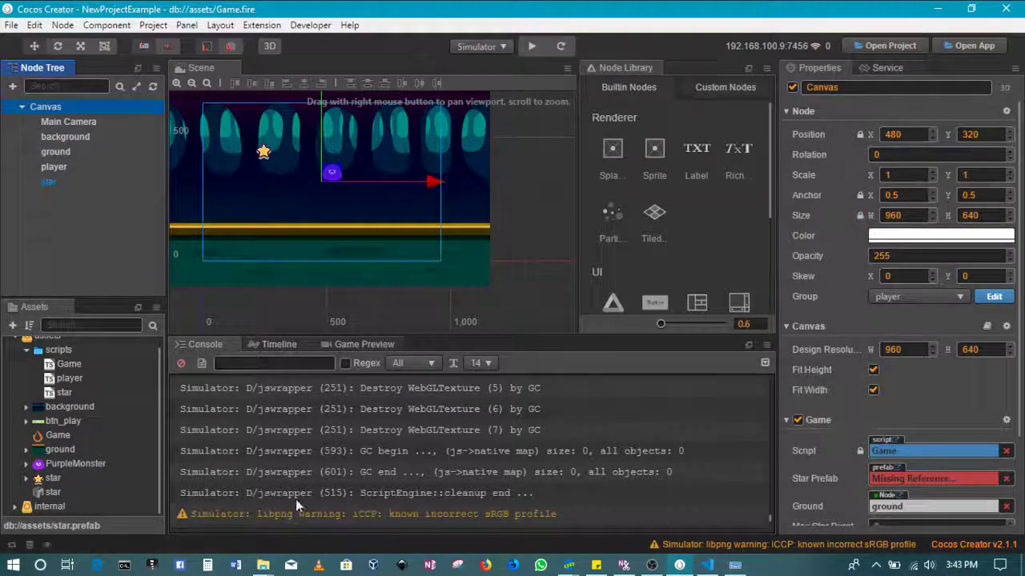
left_click_drag(50, 492, 898, 475)
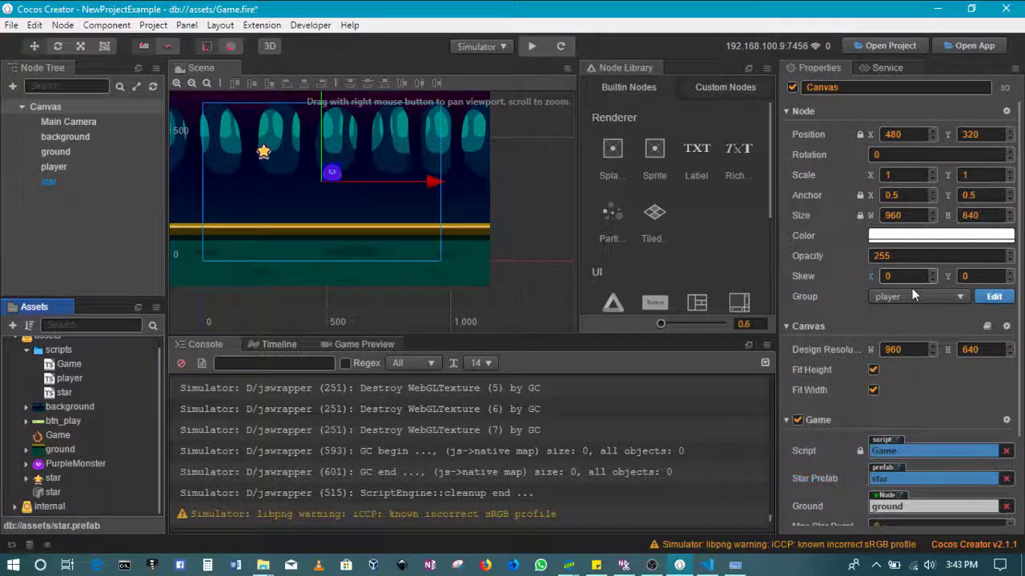
left_click(265, 153)
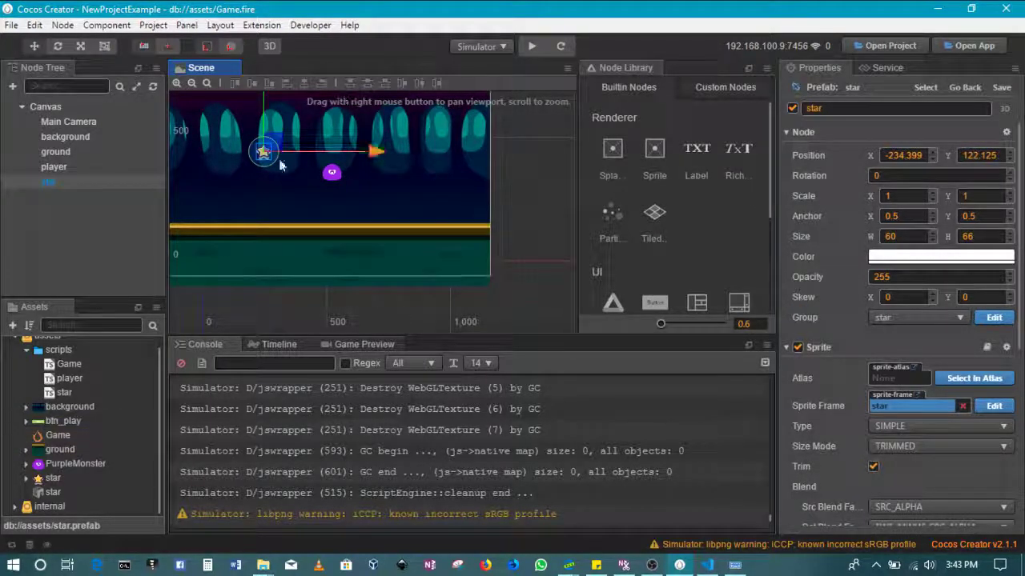
left_click(332, 174)
key("ctrl+z")
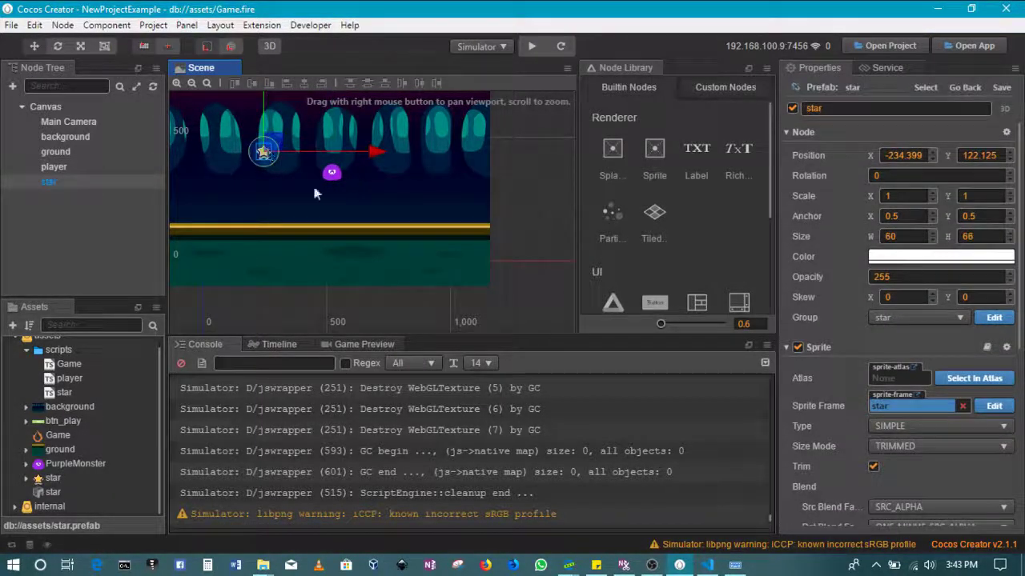
left_click(532, 48)
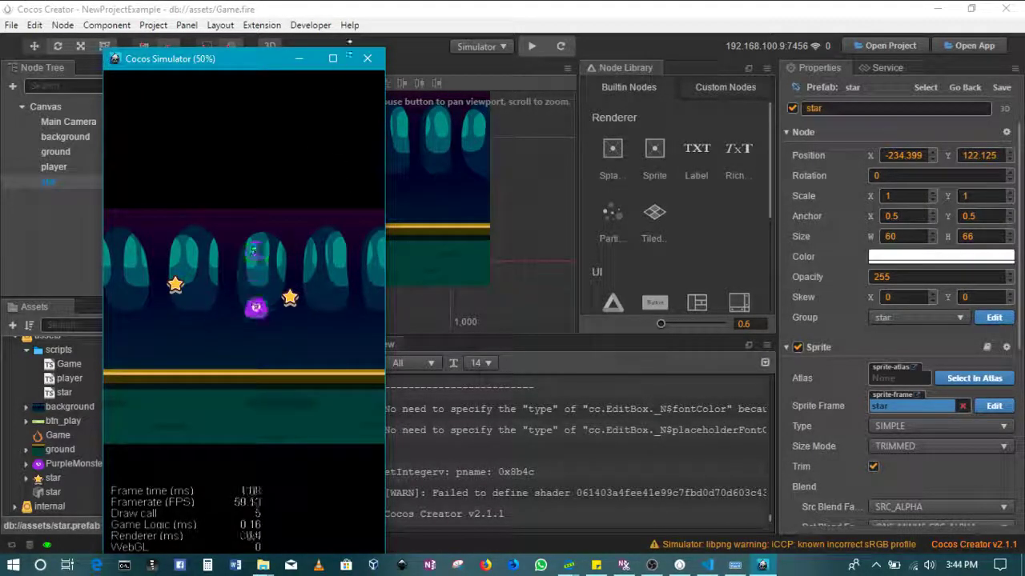
key("d")
key("d")
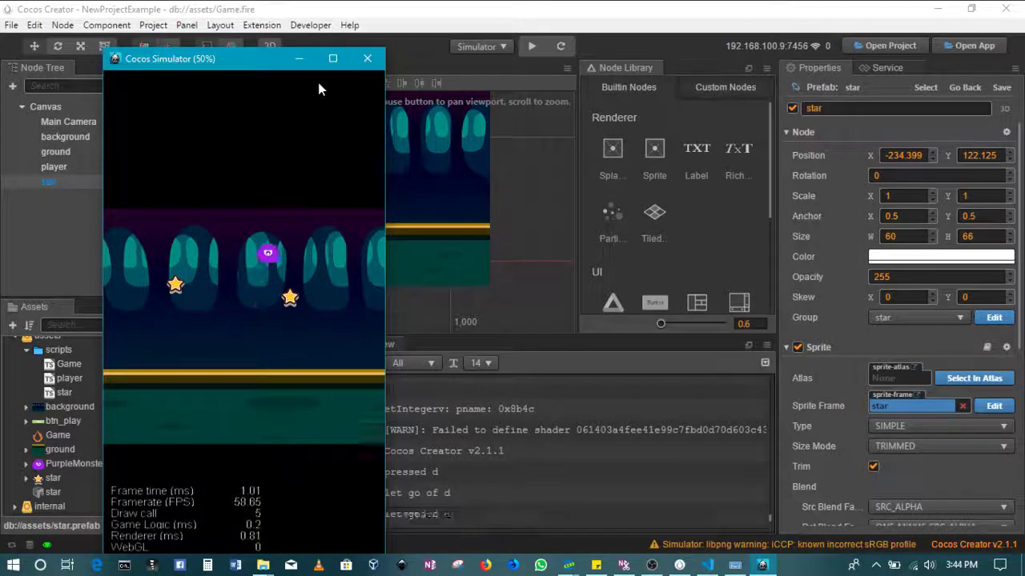
key("a")
key("a")
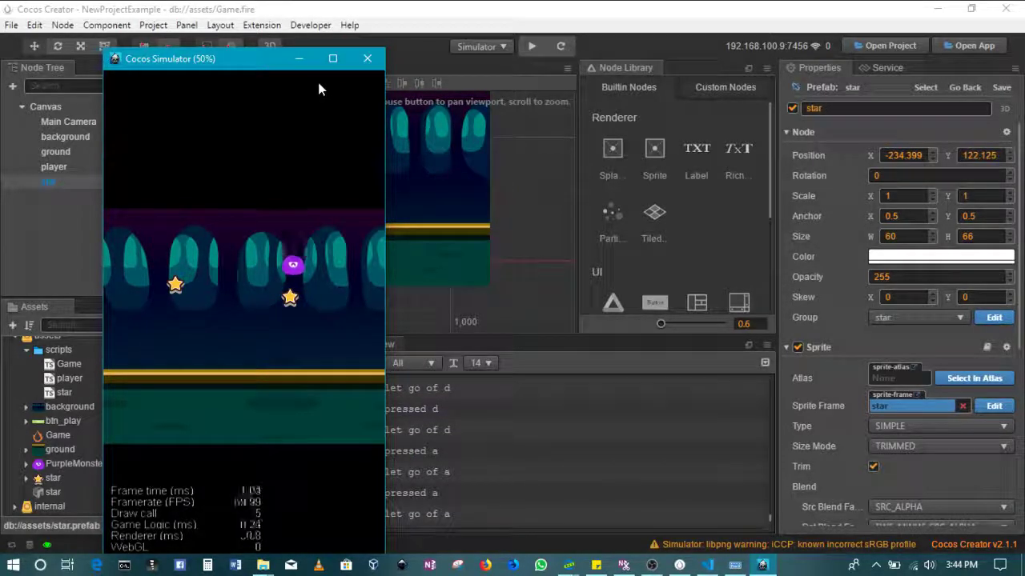
left_click(368, 58)
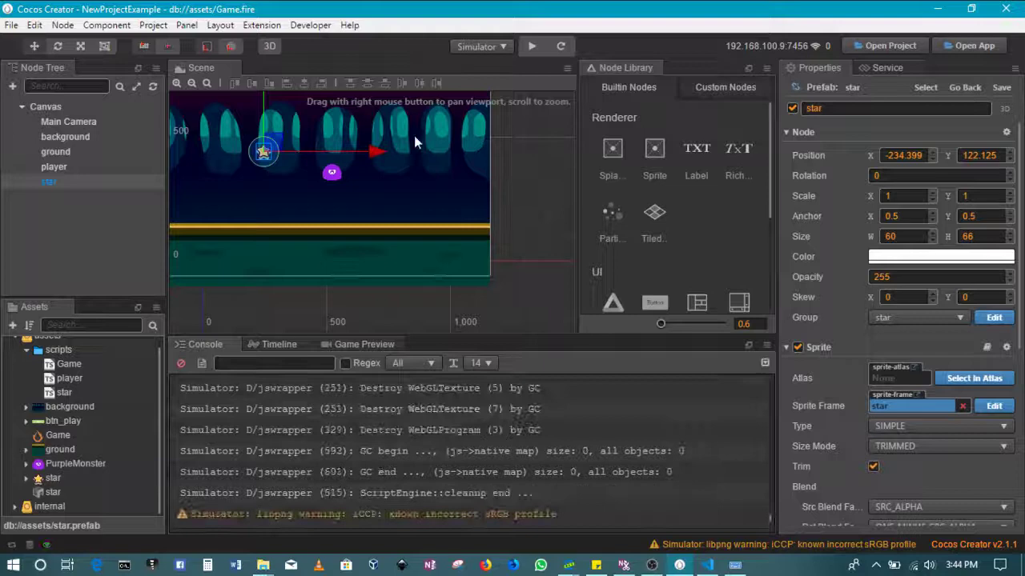